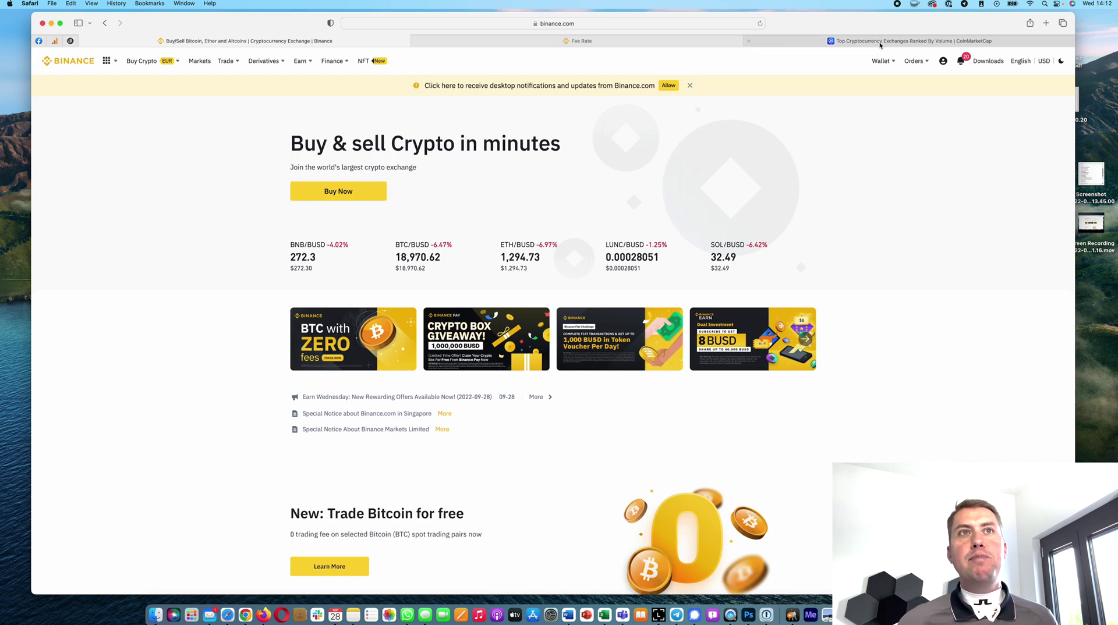
- Compare the top crypto exchanges on CoinMarketCap in the spot and derivatives rankings
{"action": "left_click", "coordinate": [881, 43]}
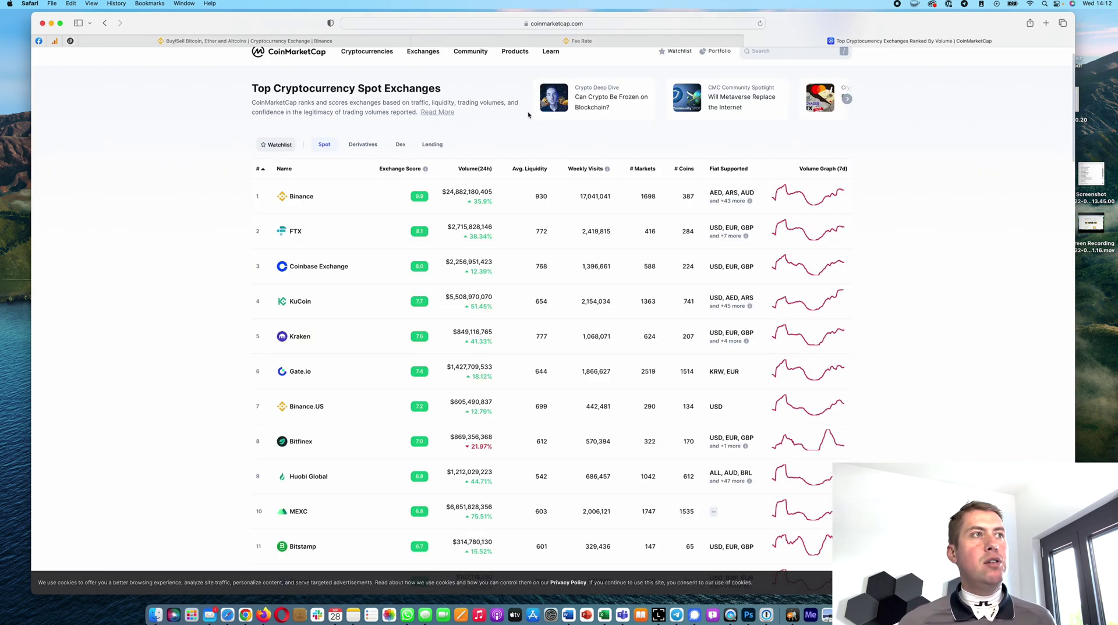
{"action": "scroll", "coordinate": [352, 114], "scroll_direction": "up", "scroll_amount": 2}
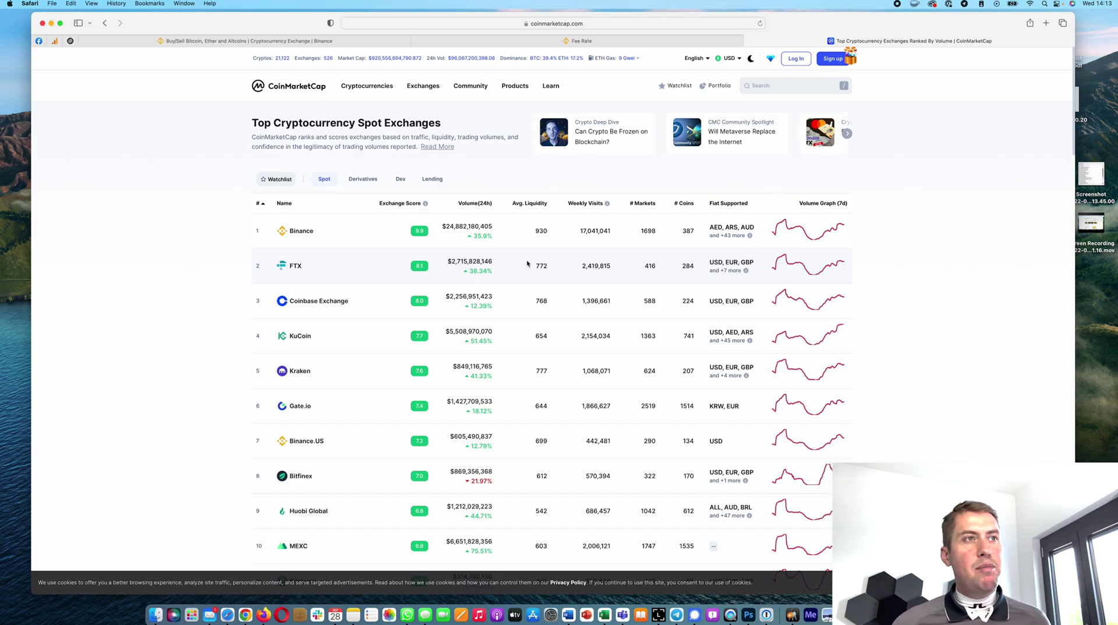
{"action": "left_click", "coordinate": [364, 181]}
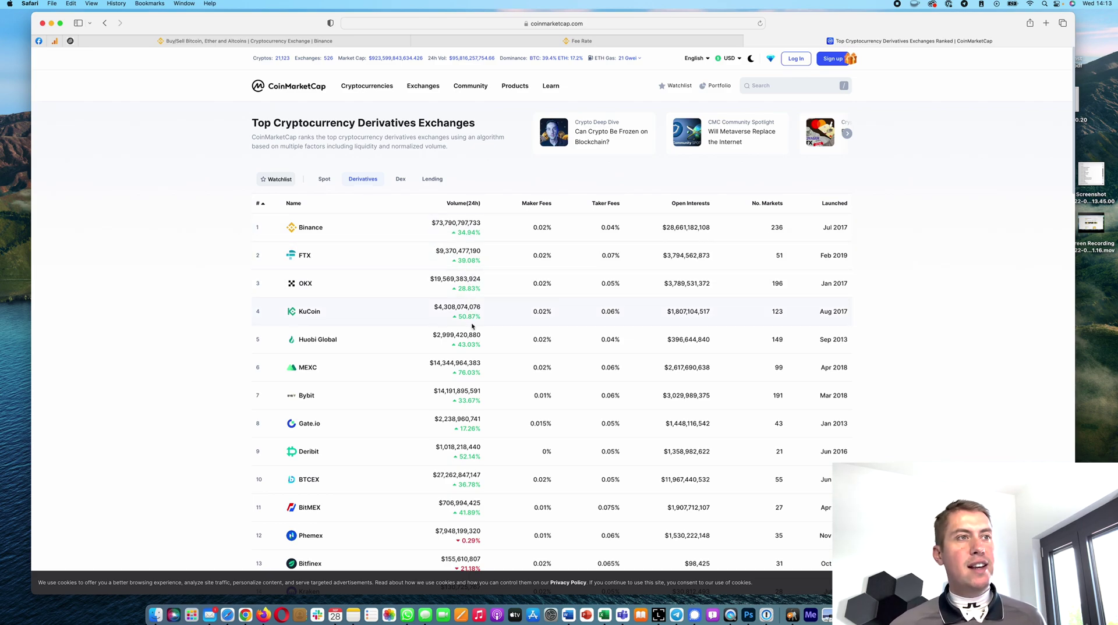
{"action": "left_click", "coordinate": [324, 179]}
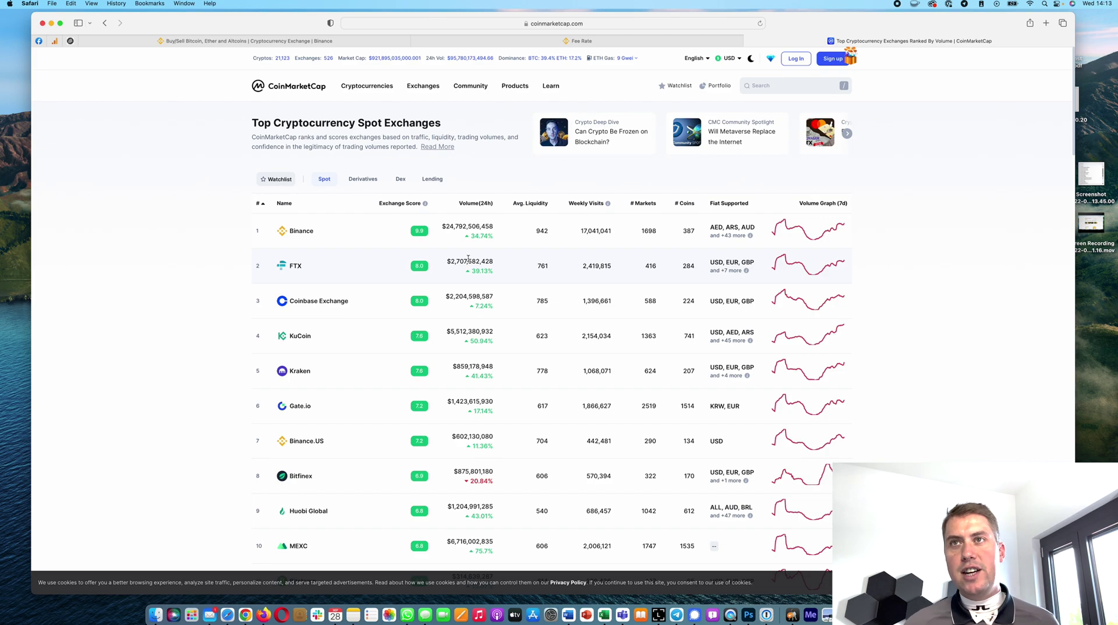
{"action": "left_click", "coordinate": [361, 42]}
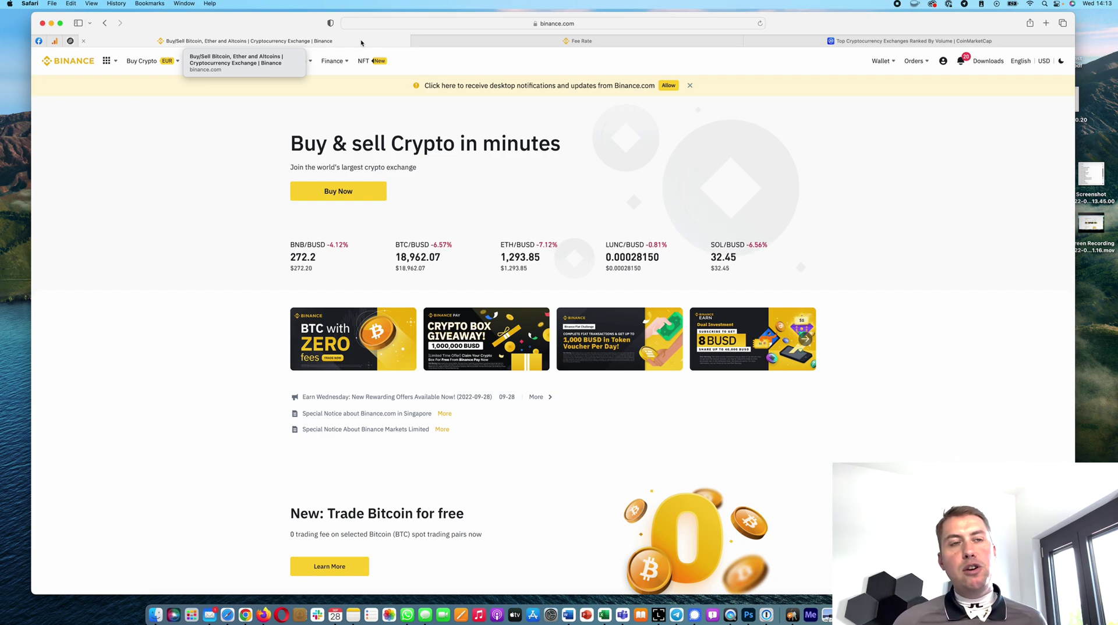
{"action": "left_click", "coordinate": [908, 41]}
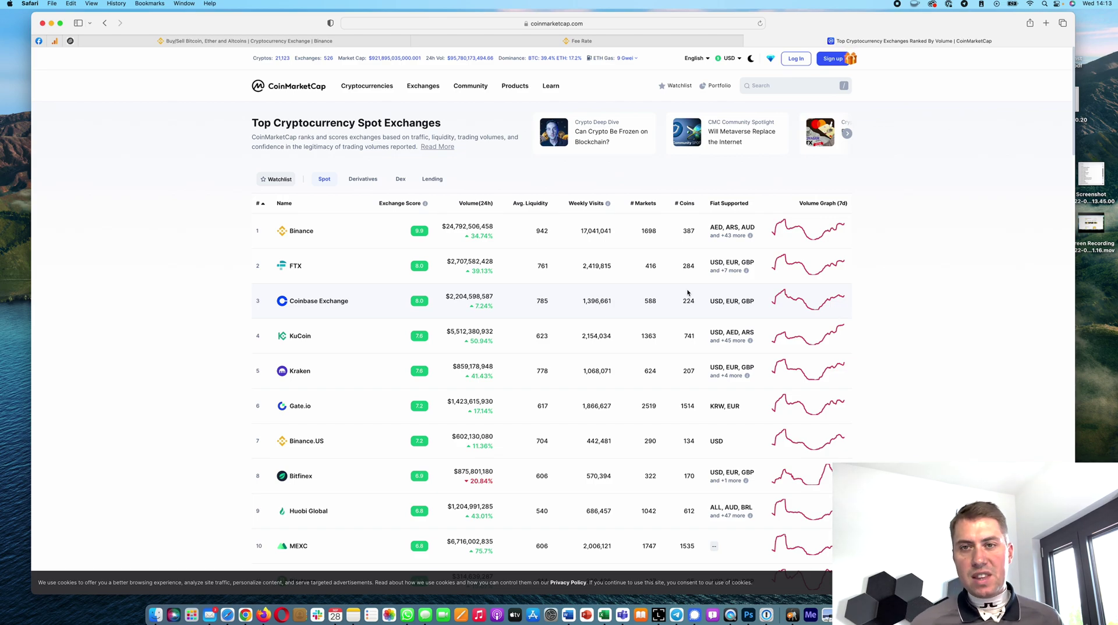
- Switch to Binance, open the account's identification page and dismiss the desktop notification banner
{"action": "left_click", "coordinate": [369, 43]}
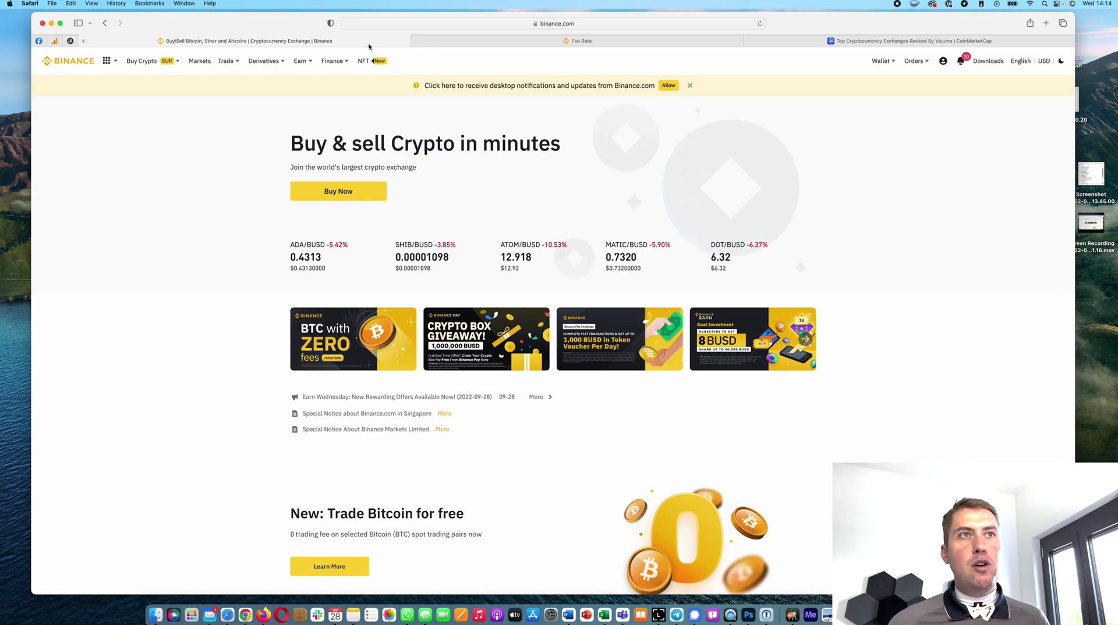
{"action": "mouse_move", "coordinate": [940, 62]}
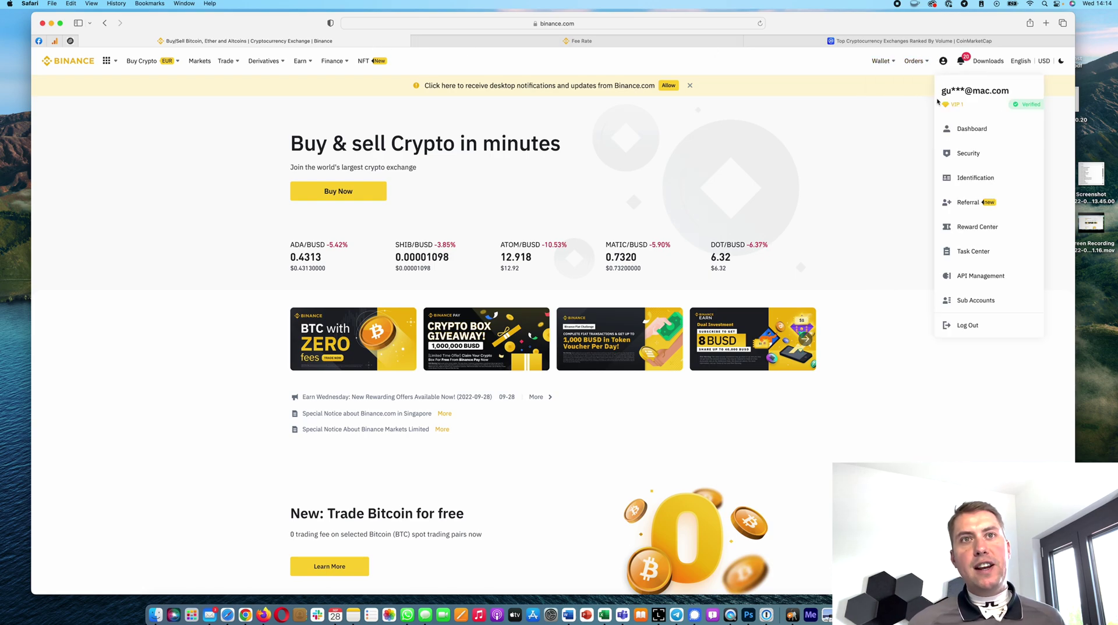
{"action": "left_click", "coordinate": [957, 178]}
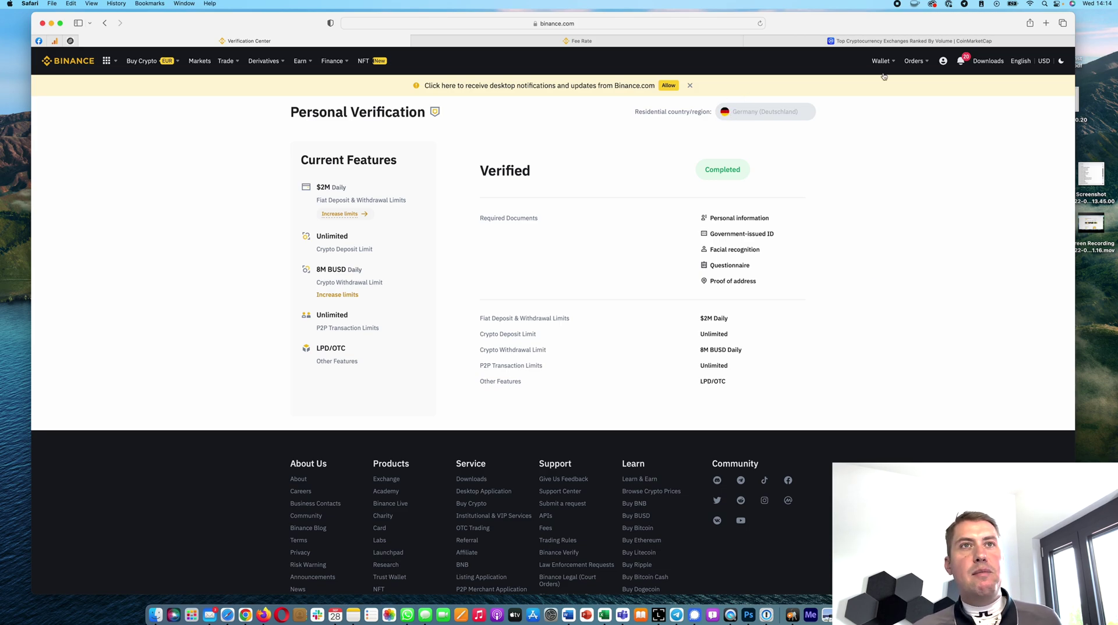
{"action": "left_click", "coordinate": [691, 86]}
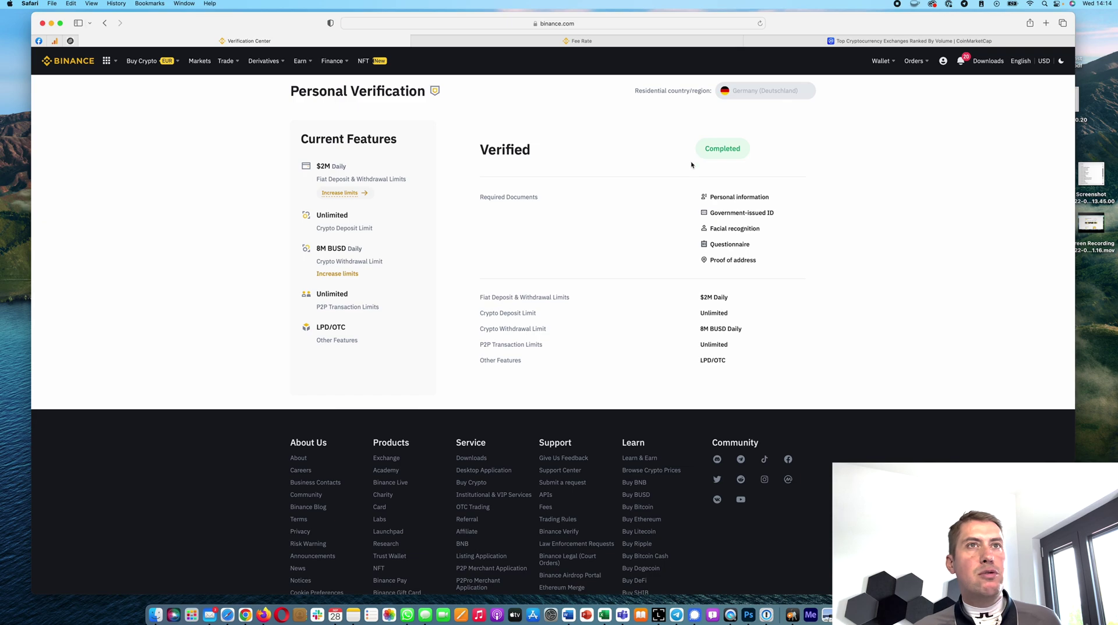
- From the Fiat and Spot wallet, start a crypto deposit of BTC over the Bitcoin network to get the deposit address
{"action": "mouse_move", "coordinate": [890, 62]}
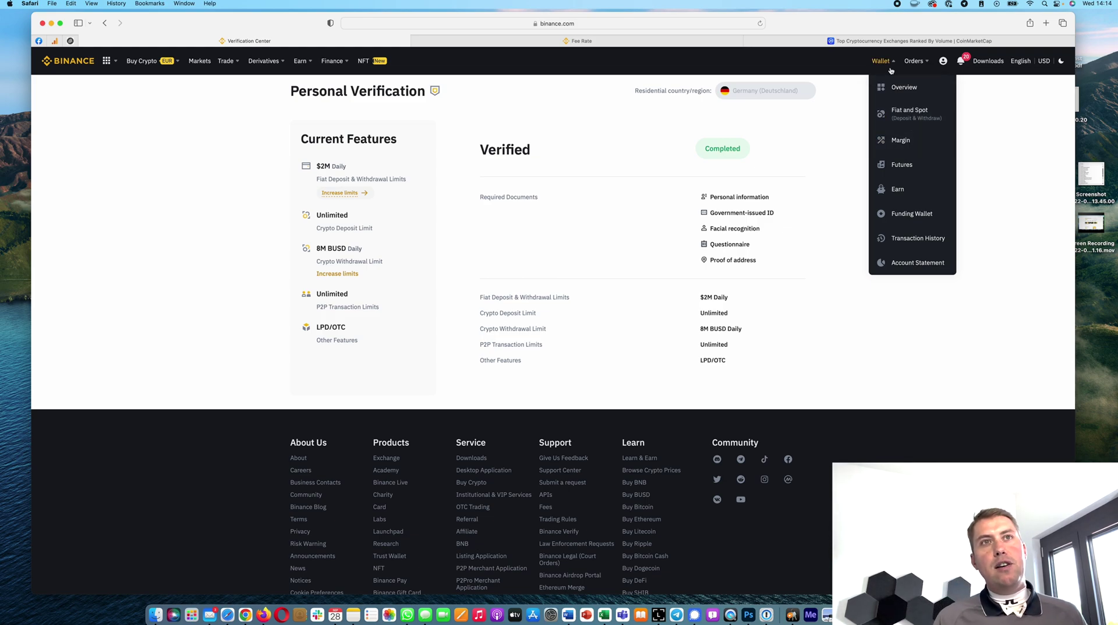
{"action": "left_click", "coordinate": [906, 116]}
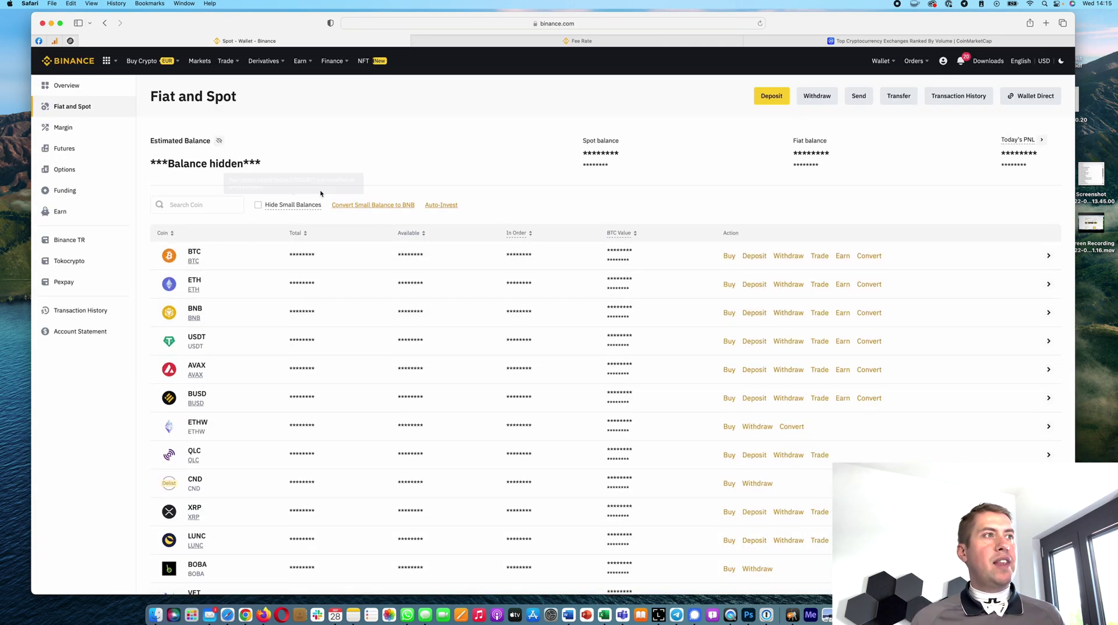
{"action": "left_click", "coordinate": [772, 97]}
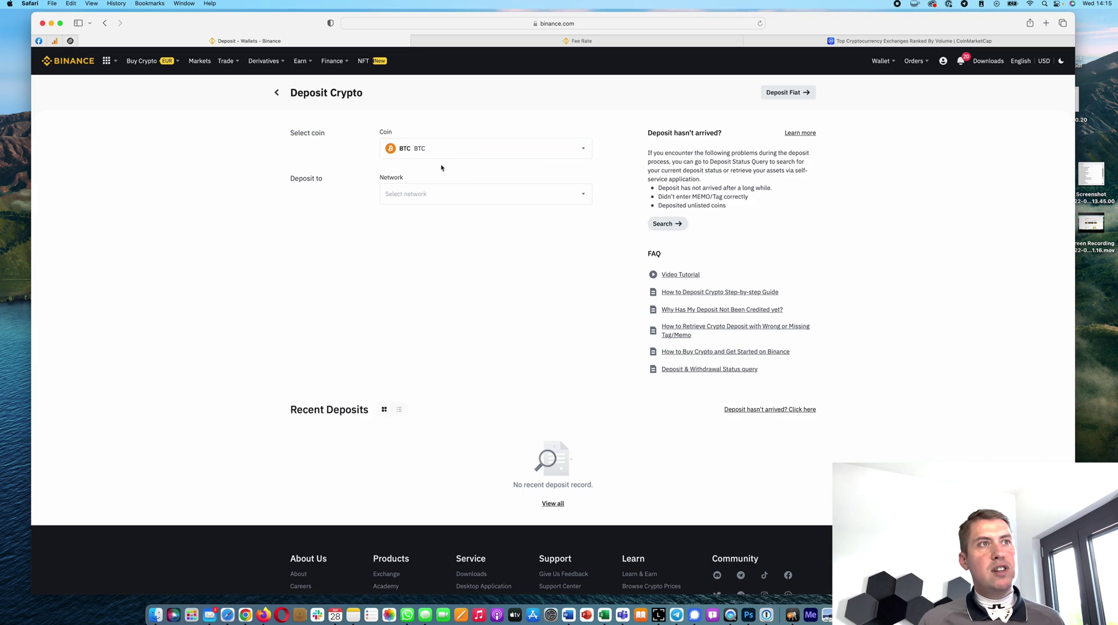
{"action": "left_click", "coordinate": [457, 153]}
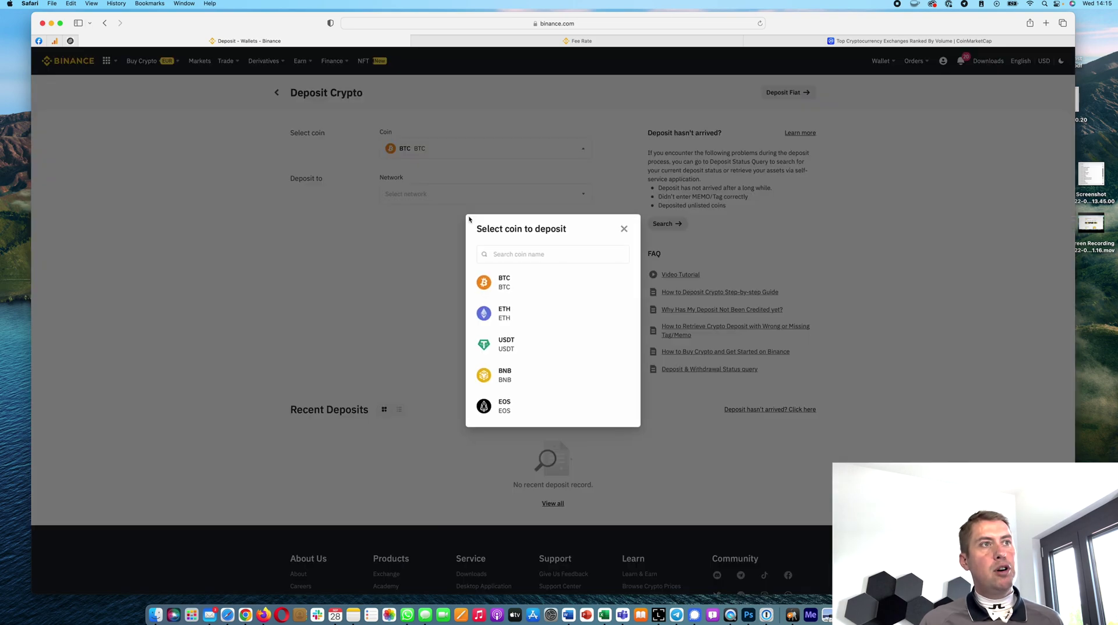
{"action": "left_click", "coordinate": [524, 282]}
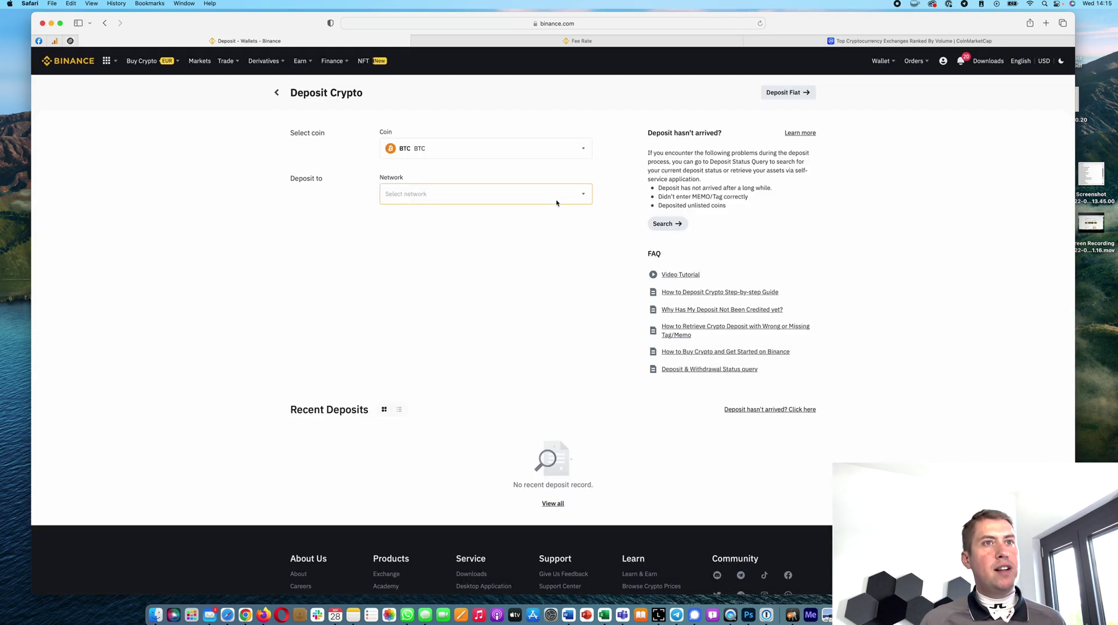
{"action": "left_click", "coordinate": [503, 193]}
{"action": "left_click", "coordinate": [510, 316]}
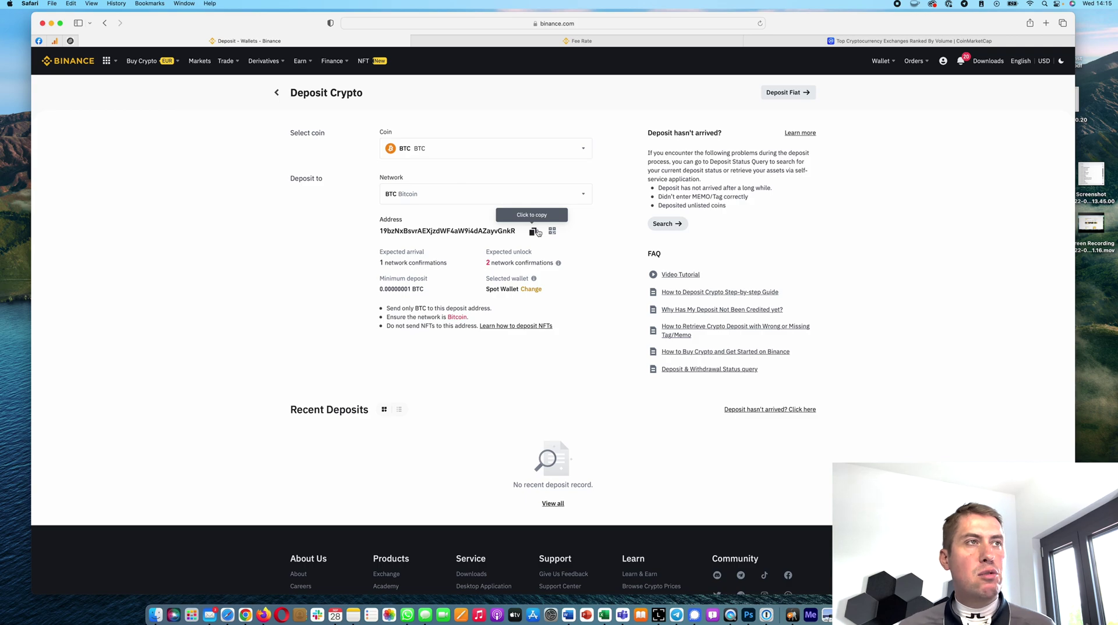
- Open the fiat deposit page and browse the available deposit currencies without changing the selection
{"action": "left_click", "coordinate": [785, 93]}
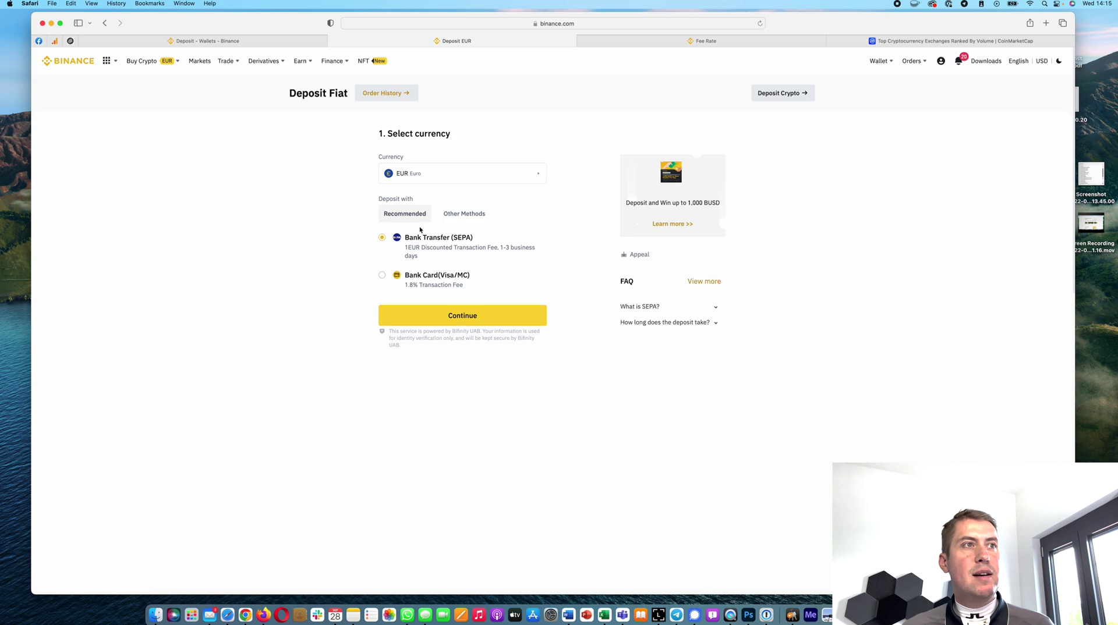
{"action": "left_click", "coordinate": [456, 176]}
{"action": "scroll", "coordinate": [560, 340], "scroll_direction": "down", "scroll_amount": 1}
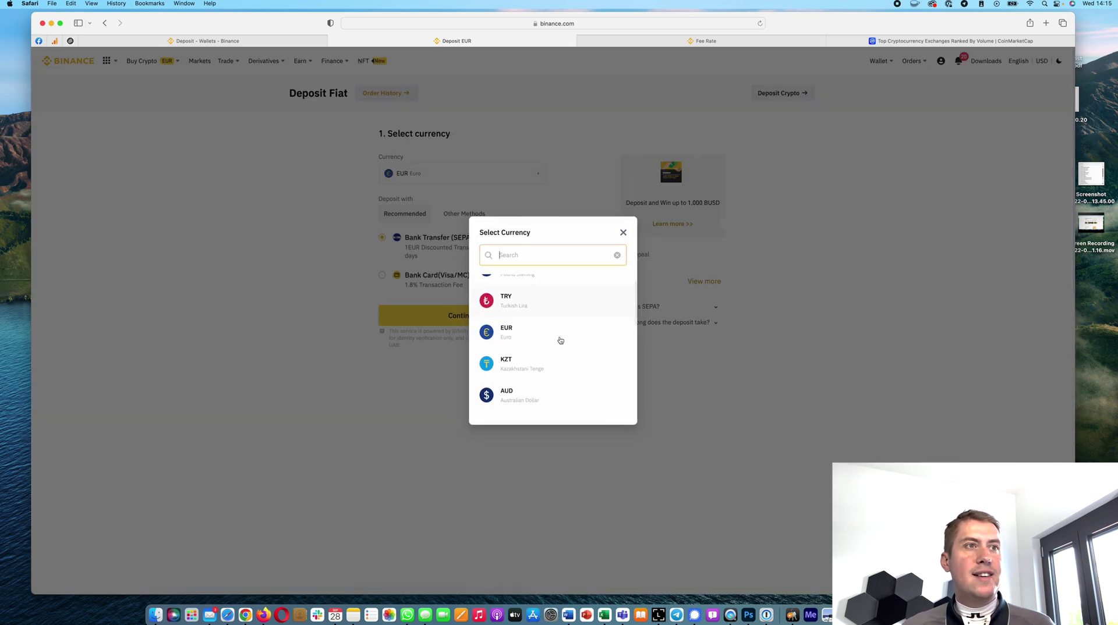
{"action": "scroll", "coordinate": [560, 340], "scroll_direction": "down", "scroll_amount": 3}
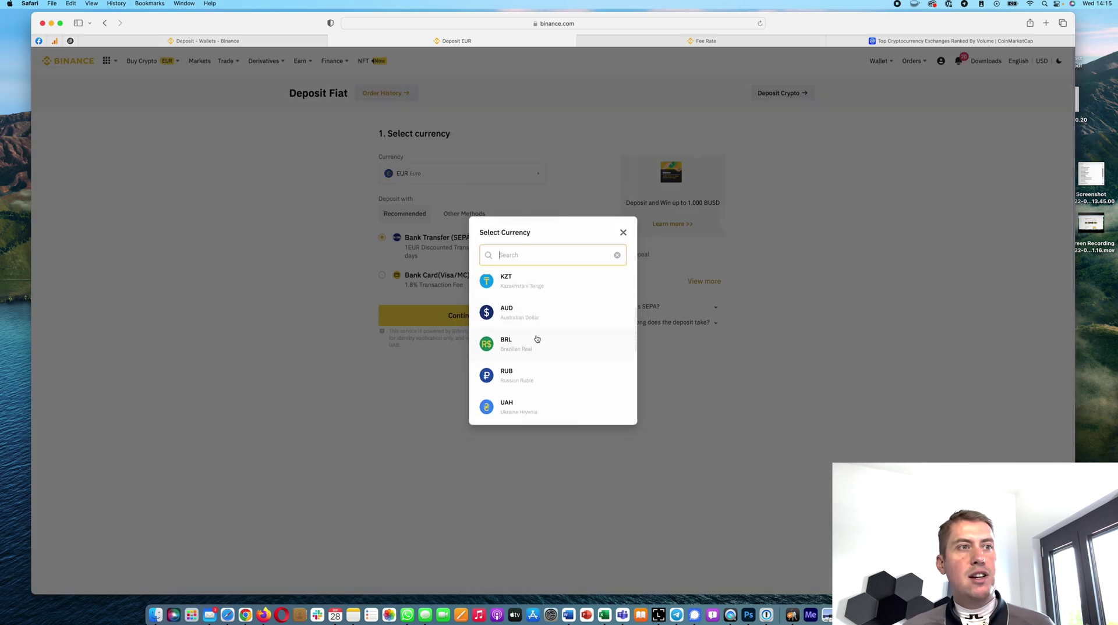
{"action": "scroll", "coordinate": [535, 337], "scroll_direction": "down", "scroll_amount": 5}
{"action": "left_click", "coordinate": [623, 232]}
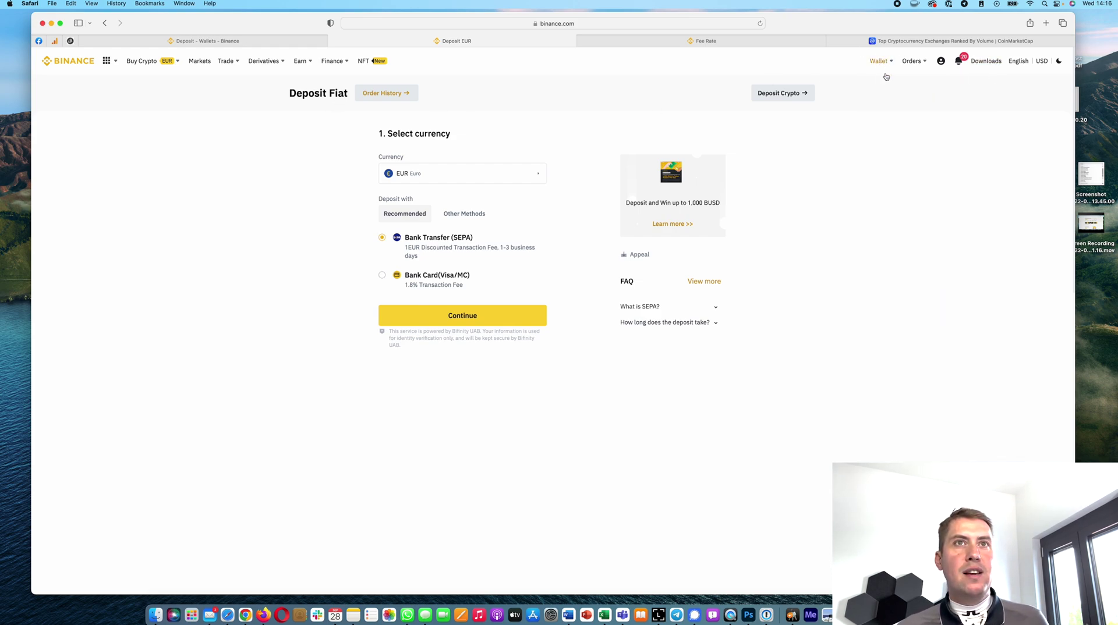
- Return to the Fiat and Spot wallet, open the EUR fiat withdrawal page and close the duplicate browser tab
{"action": "mouse_move", "coordinate": [879, 60]}
{"action": "left_click", "coordinate": [899, 111]}
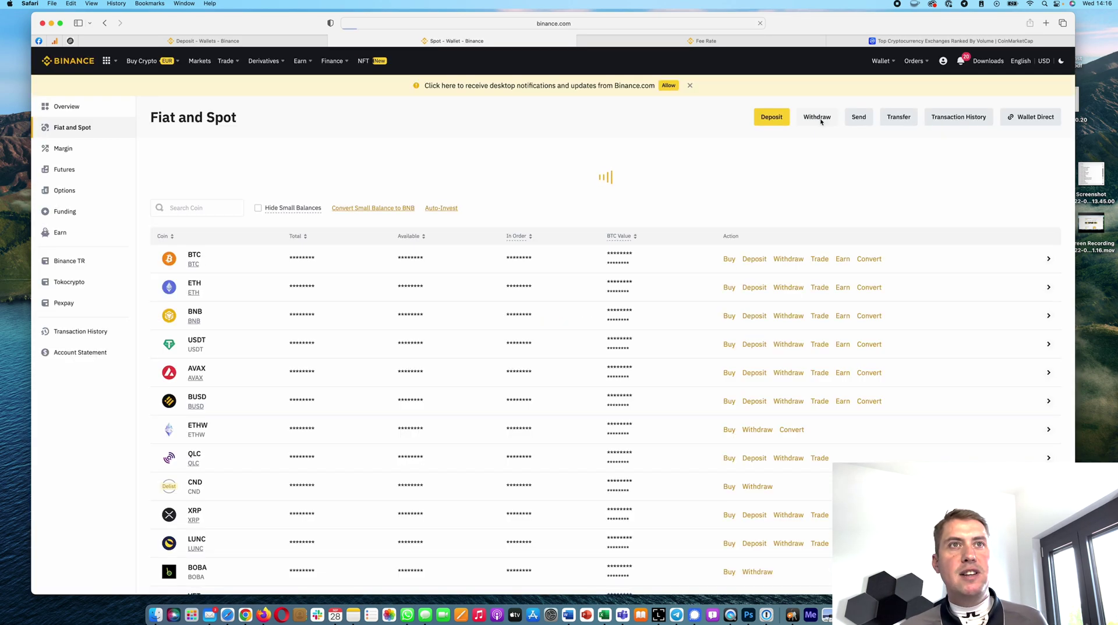
{"action": "left_click", "coordinate": [818, 117]}
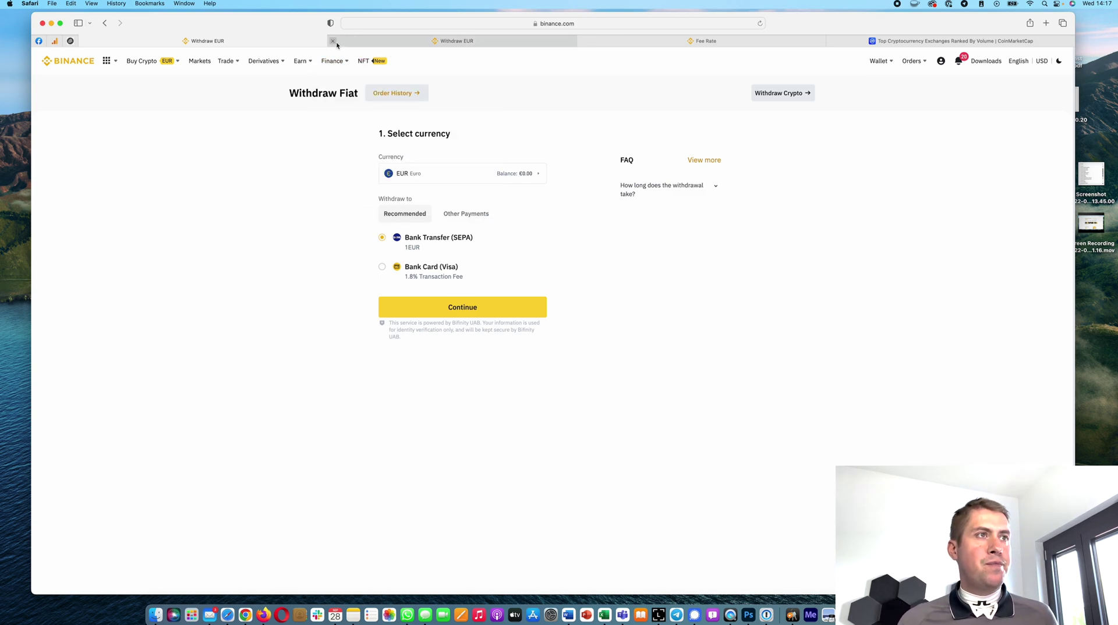
{"action": "left_click", "coordinate": [334, 41]}
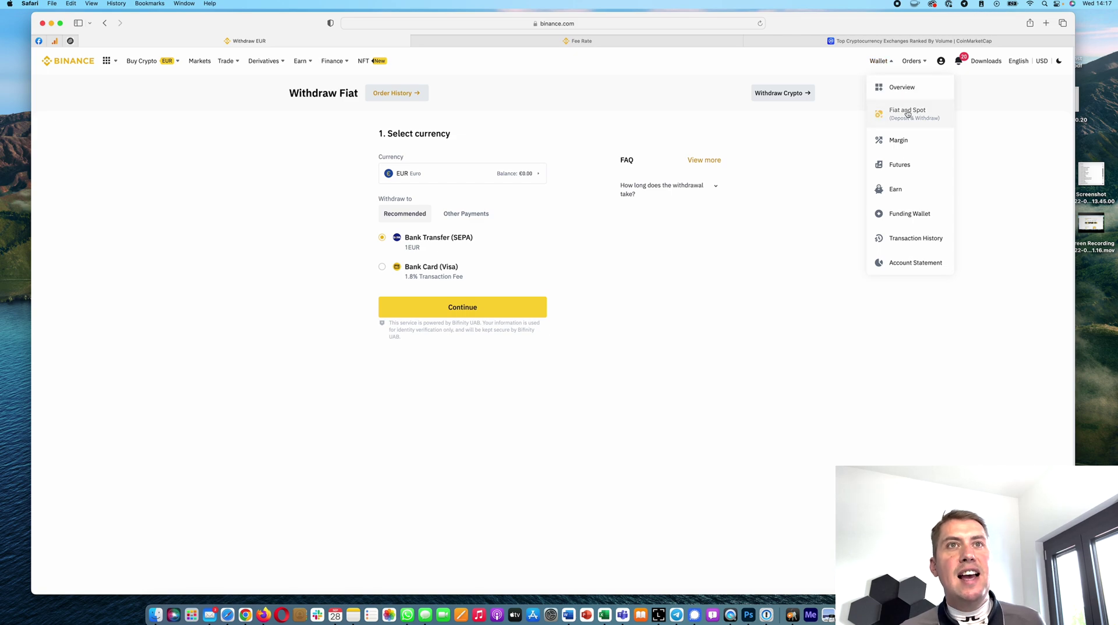
- Open Binance Convert and set the conversion to go from BTC to EUR
{"action": "mouse_move", "coordinate": [227, 62]}
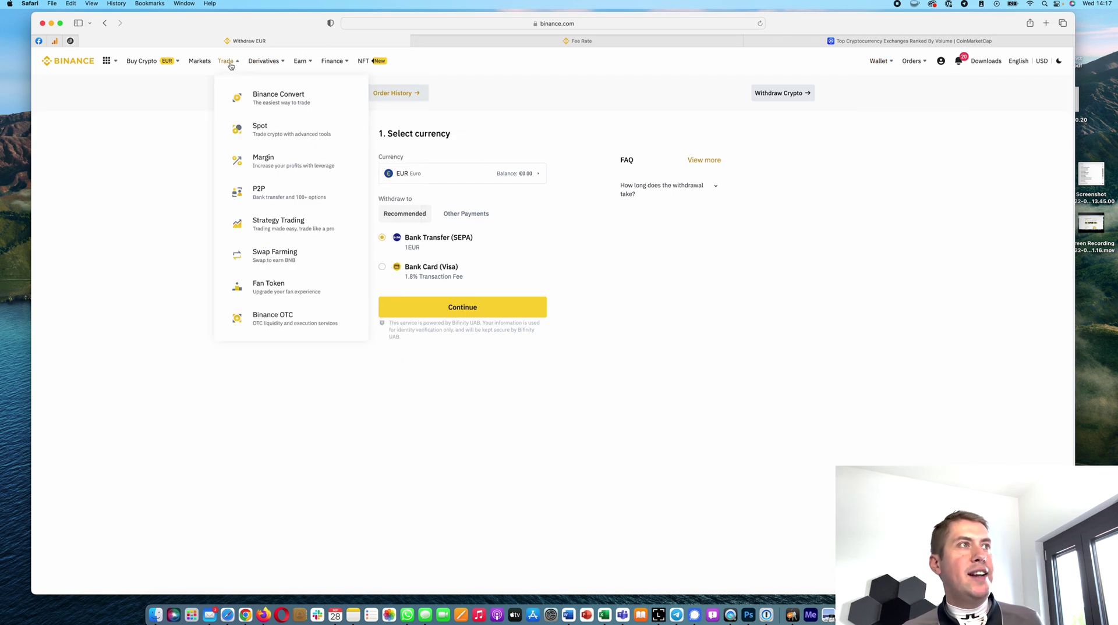
{"action": "left_click", "coordinate": [286, 104]}
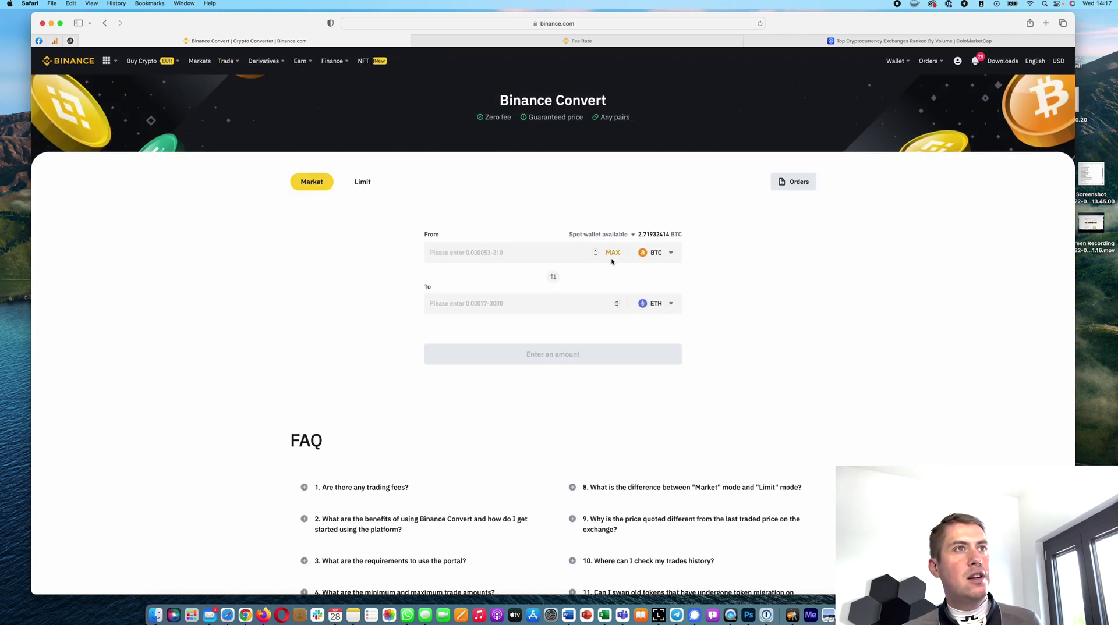
{"action": "left_click", "coordinate": [517, 252]}
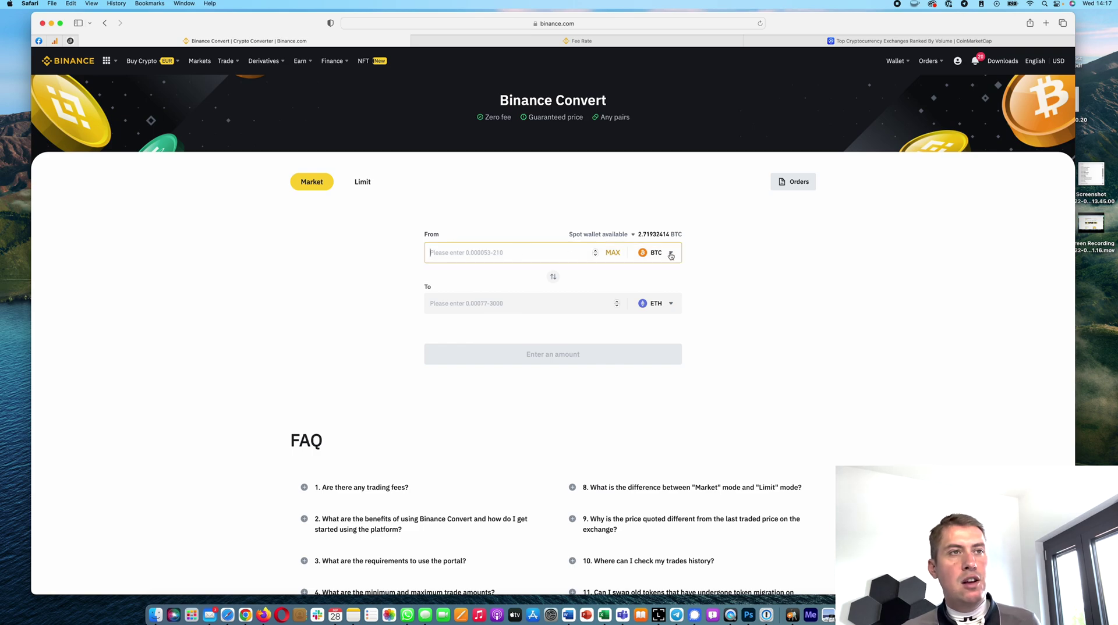
{"action": "left_click", "coordinate": [669, 305]}
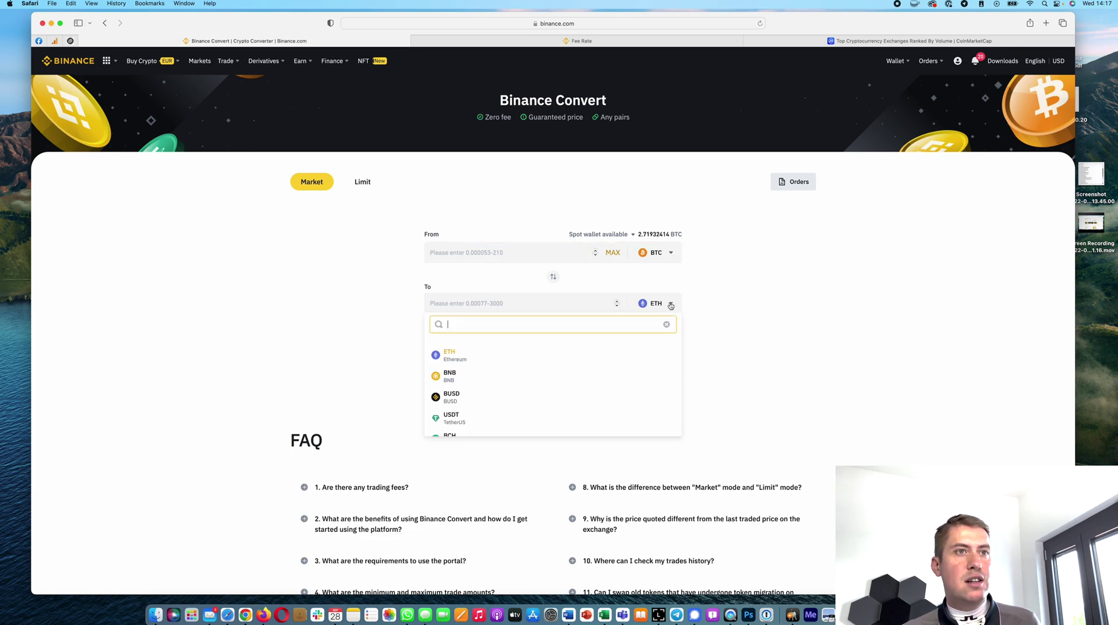
{"action": "type", "text": "eur"}
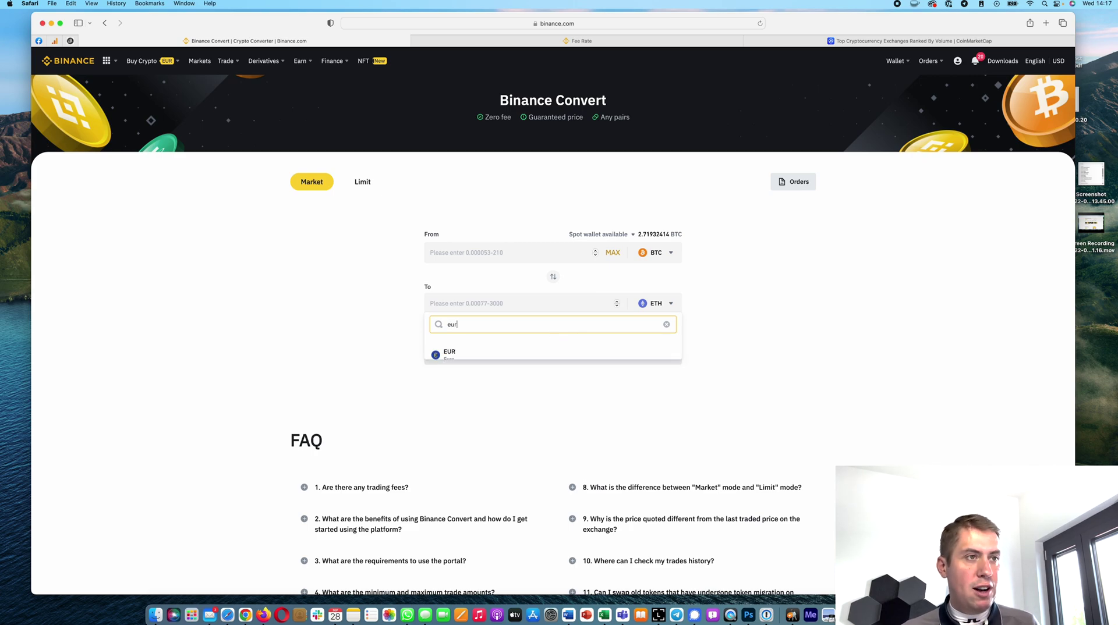
{"action": "left_click", "coordinate": [504, 353]}
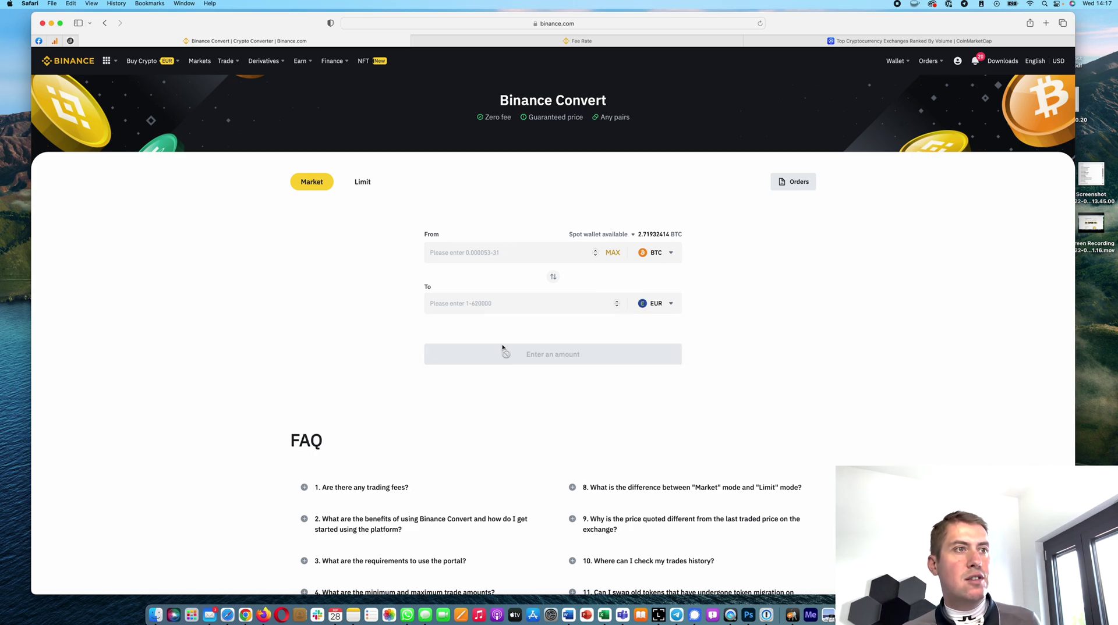
- Preview the conversion quote for 1 BTC to EUR, then go back without converting
{"action": "left_click", "coordinate": [498, 254]}
{"action": "type", "text": "1"}
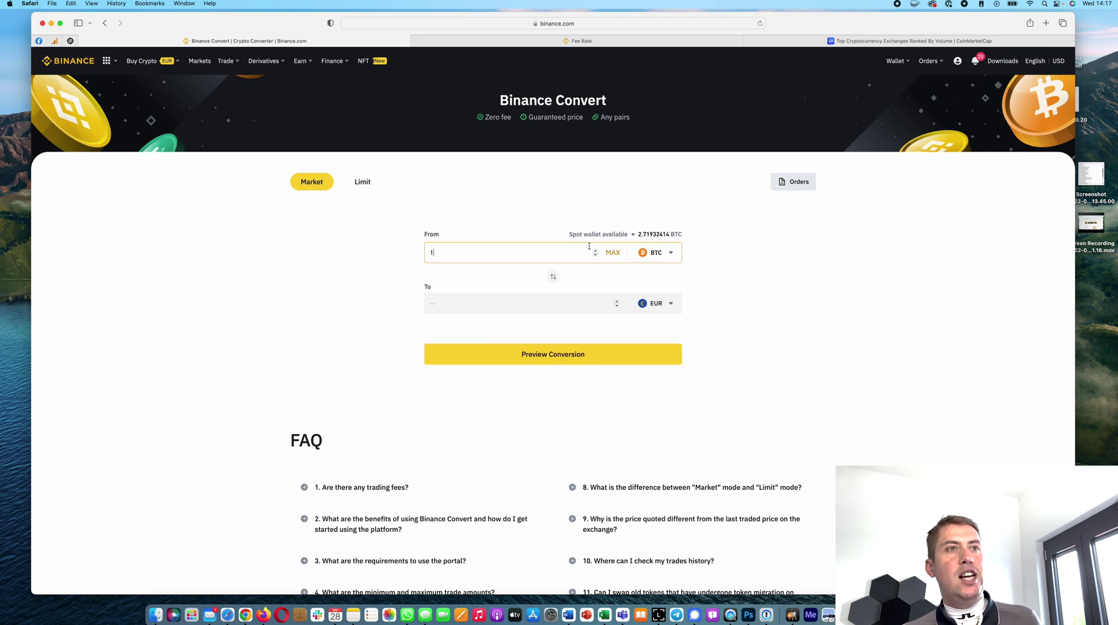
{"action": "left_click", "coordinate": [577, 359]}
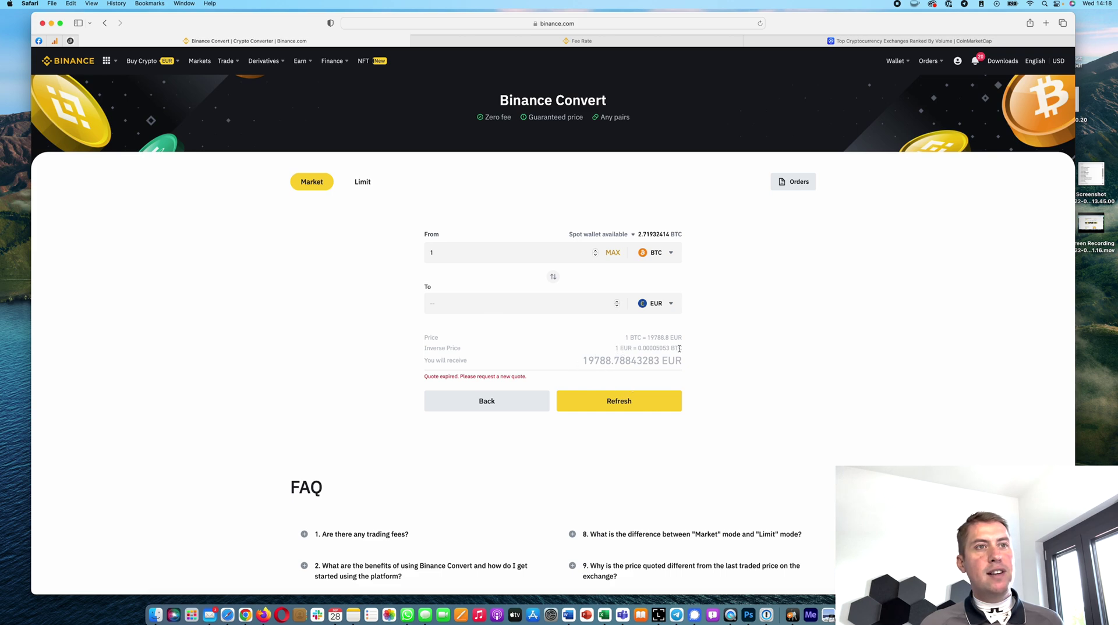
{"action": "left_click", "coordinate": [506, 402]}
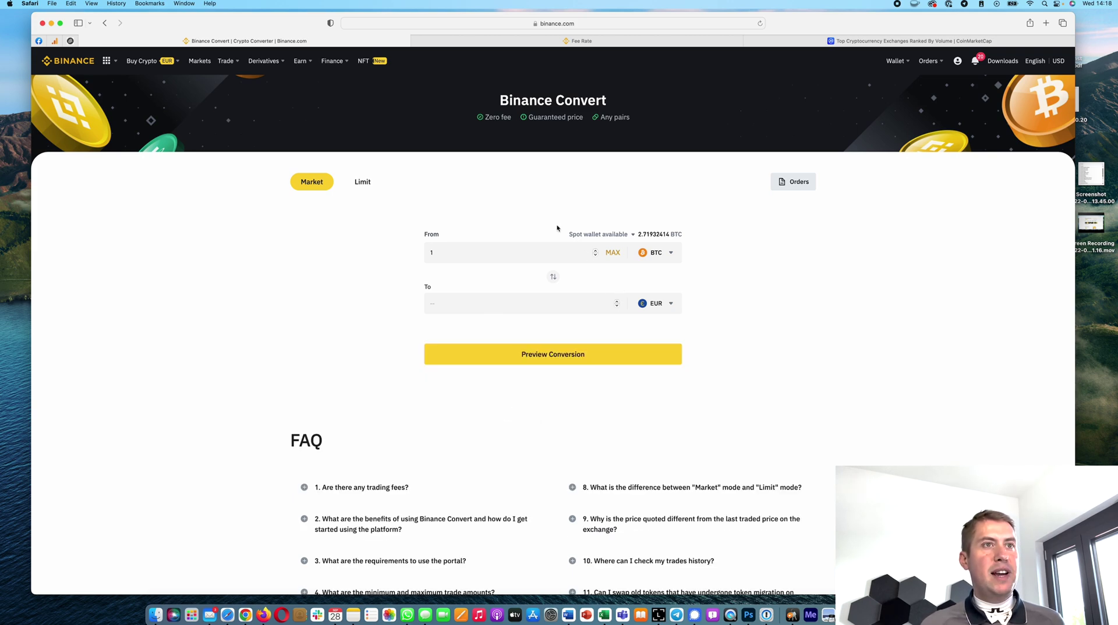
- Swap the conversion direction to EUR to BTC and browse the list of target coins
{"action": "left_click", "coordinate": [554, 277]}
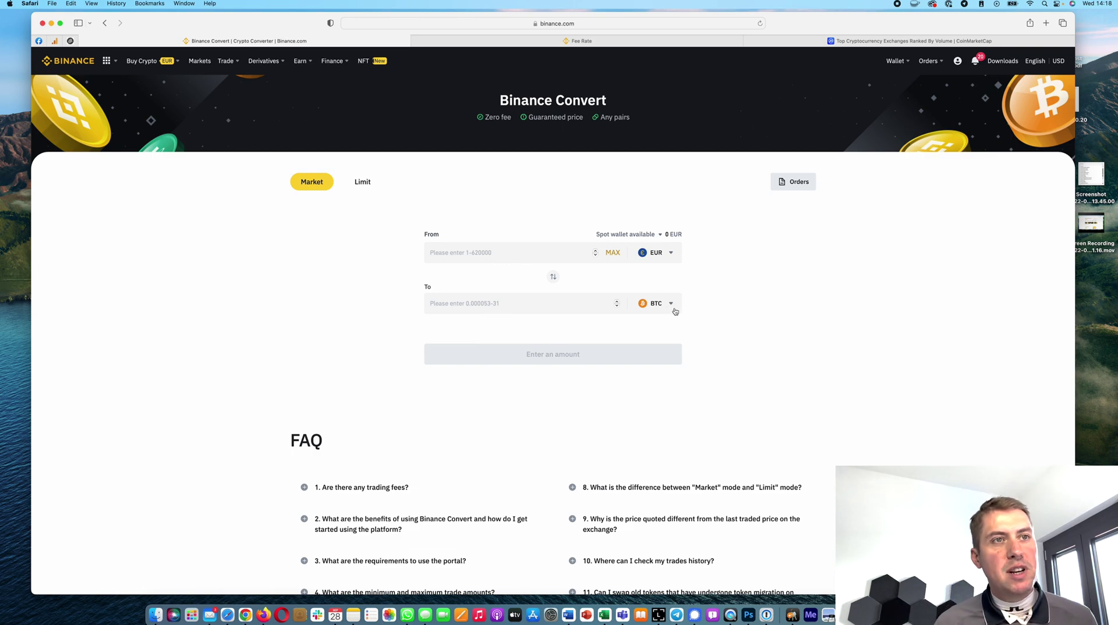
{"action": "left_click", "coordinate": [674, 308]}
{"action": "scroll", "coordinate": [552, 392], "scroll_direction": "down", "scroll_amount": 10}
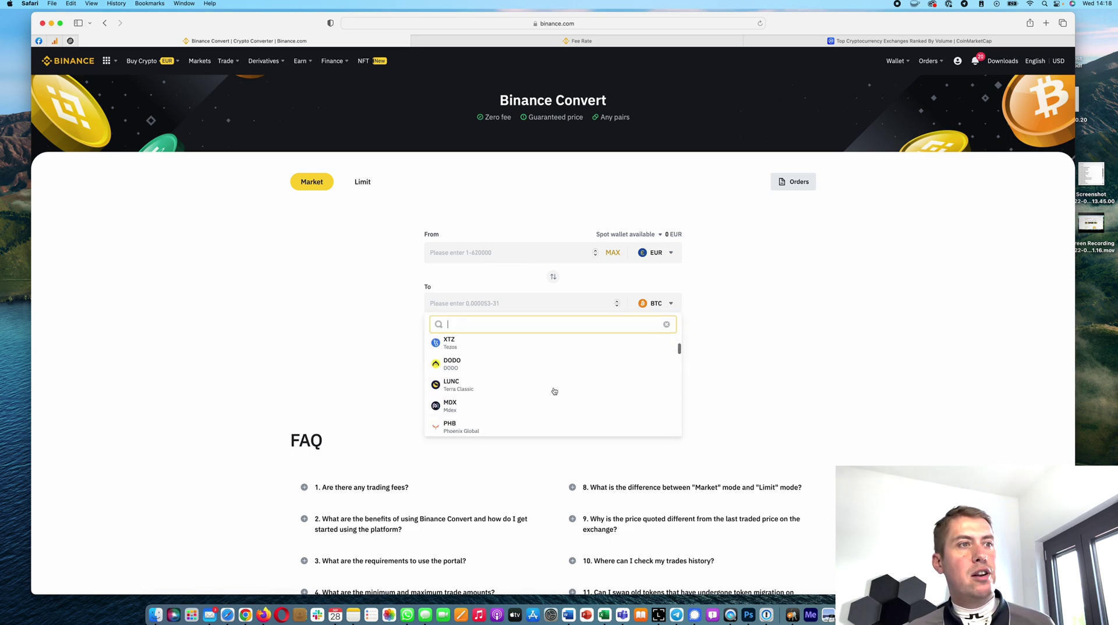
{"action": "scroll", "coordinate": [555, 390], "scroll_direction": "down", "scroll_amount": 3}
{"action": "left_click", "coordinate": [801, 330]}
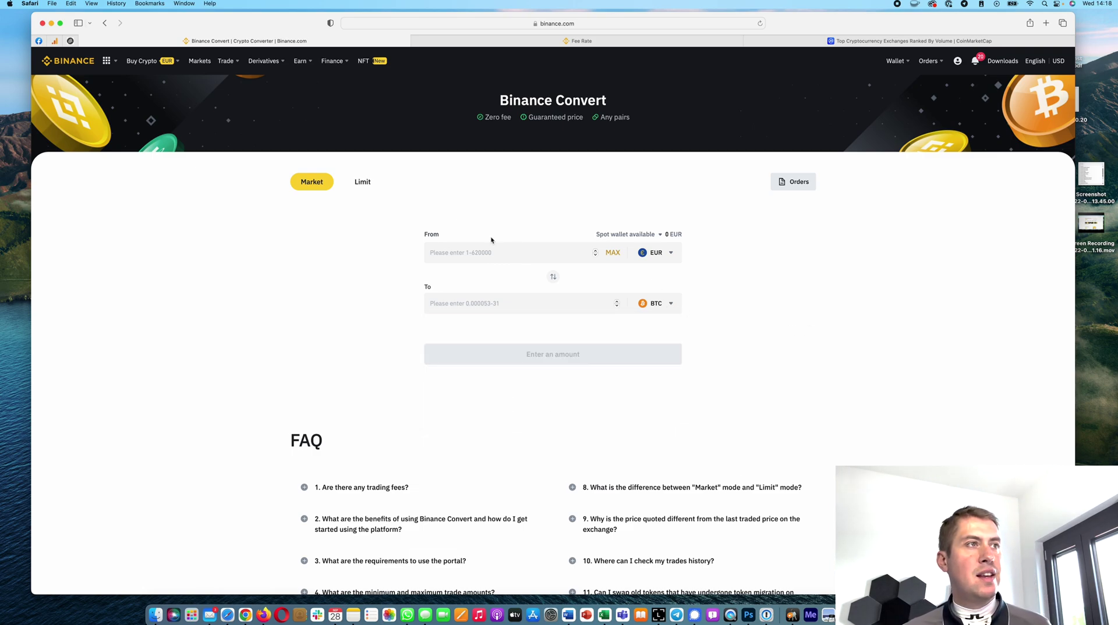
- Open spot trading, search the trading pairs for "eur" and load the BTC/EUR market
{"action": "mouse_move", "coordinate": [225, 60]}
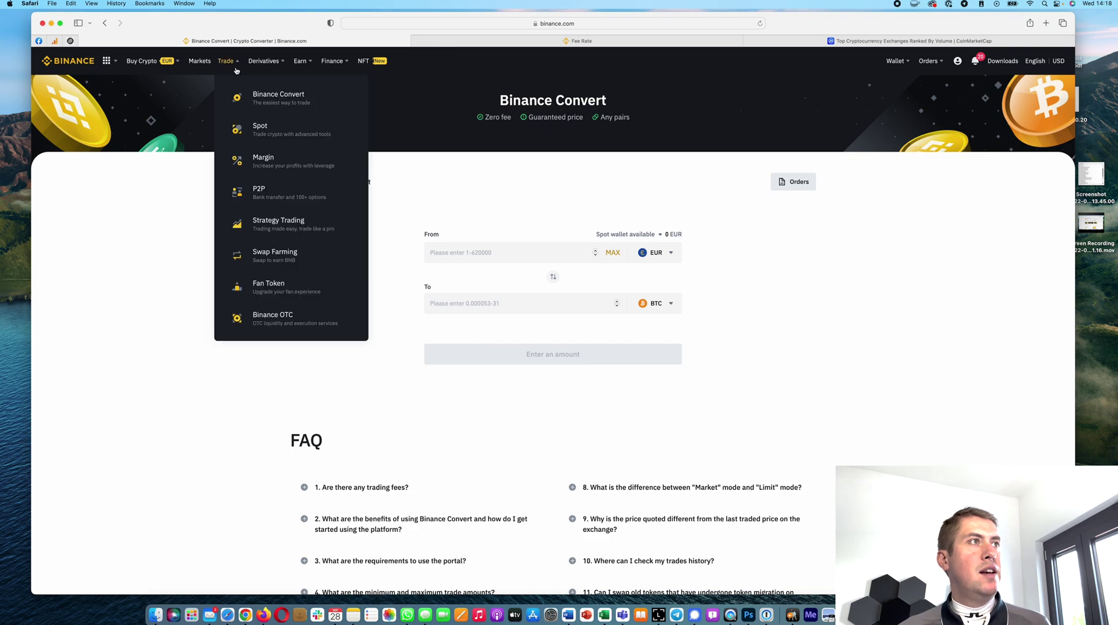
{"action": "left_click", "coordinate": [280, 135]}
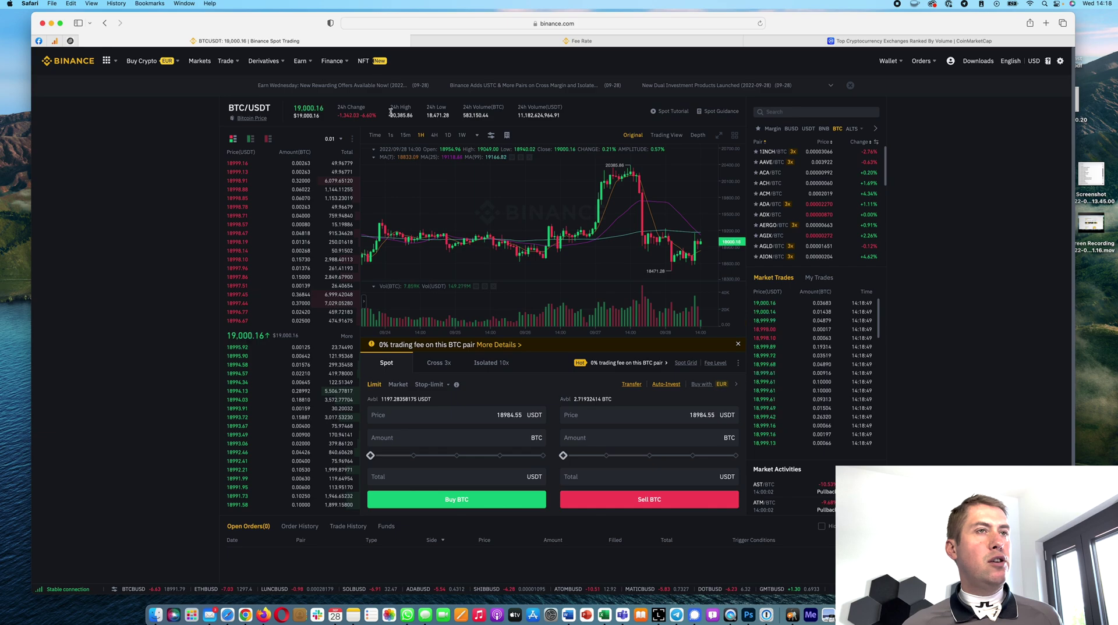
{"action": "left_click", "coordinate": [811, 114]}
{"action": "type", "text": "eur"}
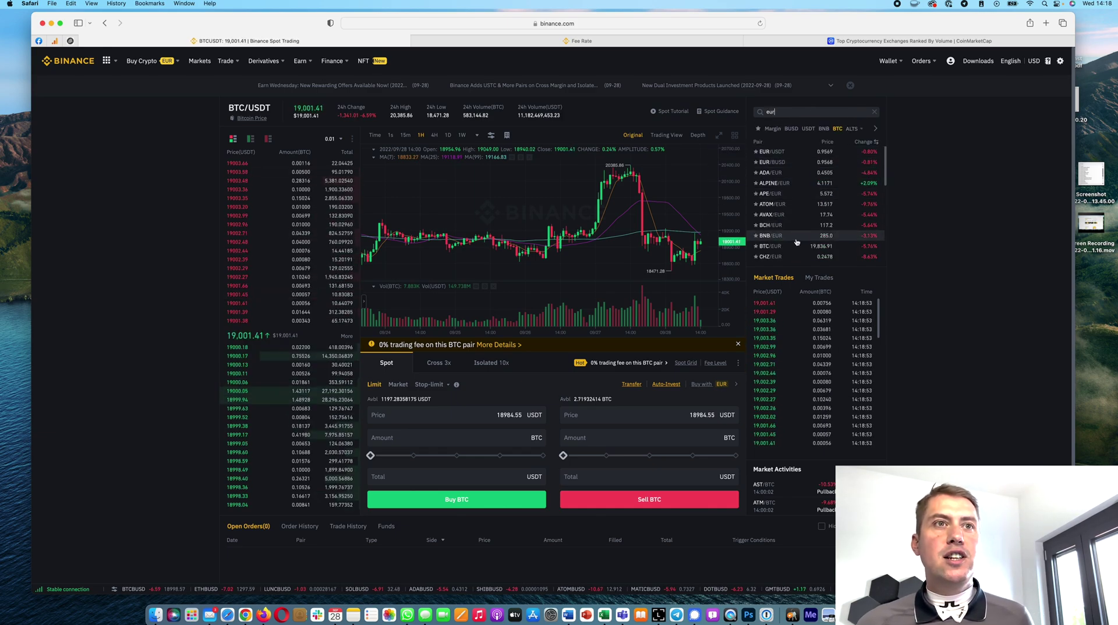
{"action": "scroll", "coordinate": [774, 180], "scroll_direction": "down", "scroll_amount": 3}
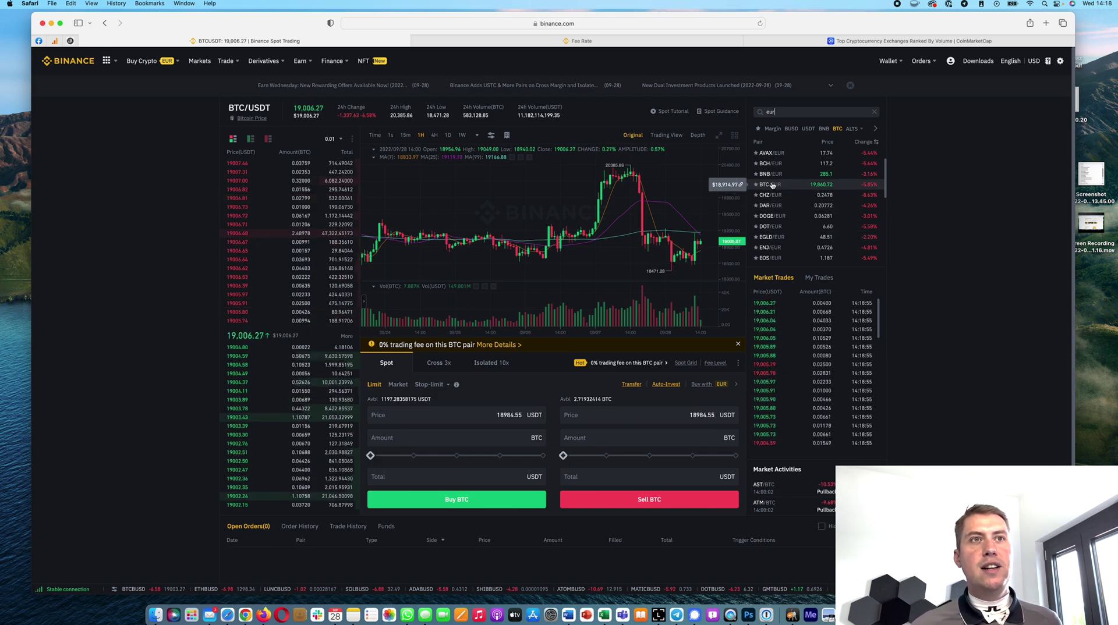
{"action": "left_click", "coordinate": [767, 185]}
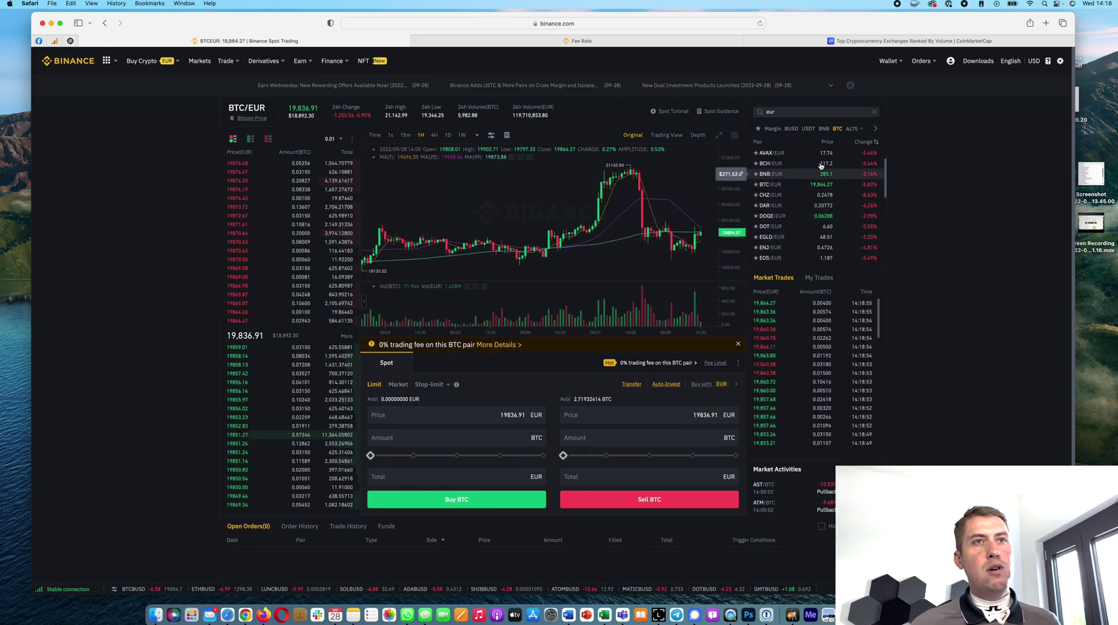
{"action": "scroll", "coordinate": [804, 207], "scroll_direction": "down", "scroll_amount": 8}
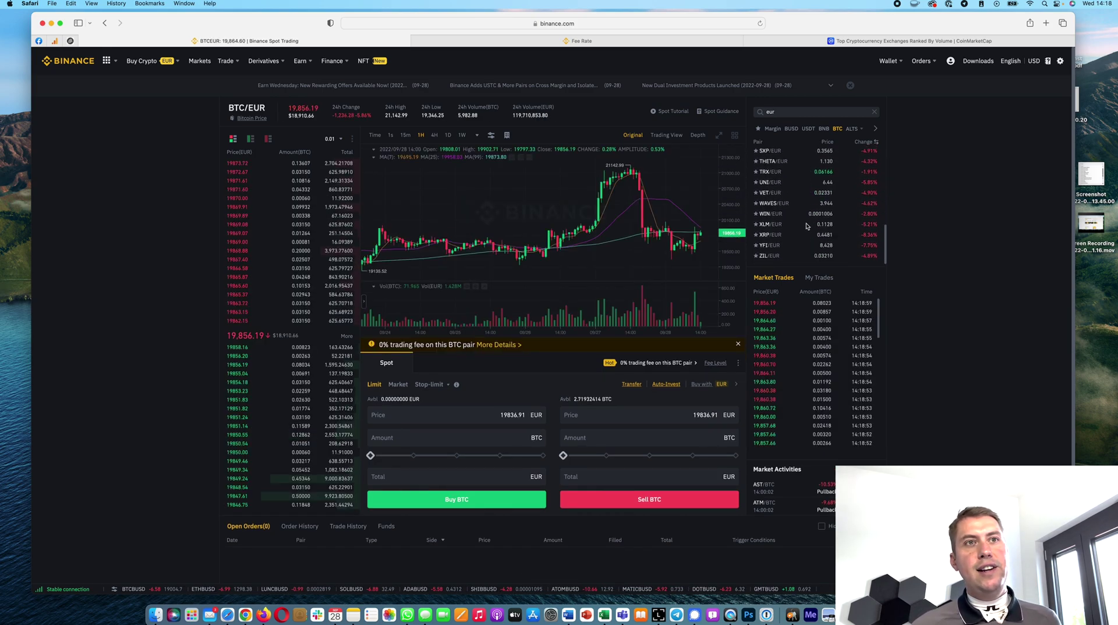
- Select the USDT market category and search the trading pairs for "btc"
{"action": "double_click", "coordinate": [806, 105]}
{"action": "left_click", "coordinate": [808, 124]}
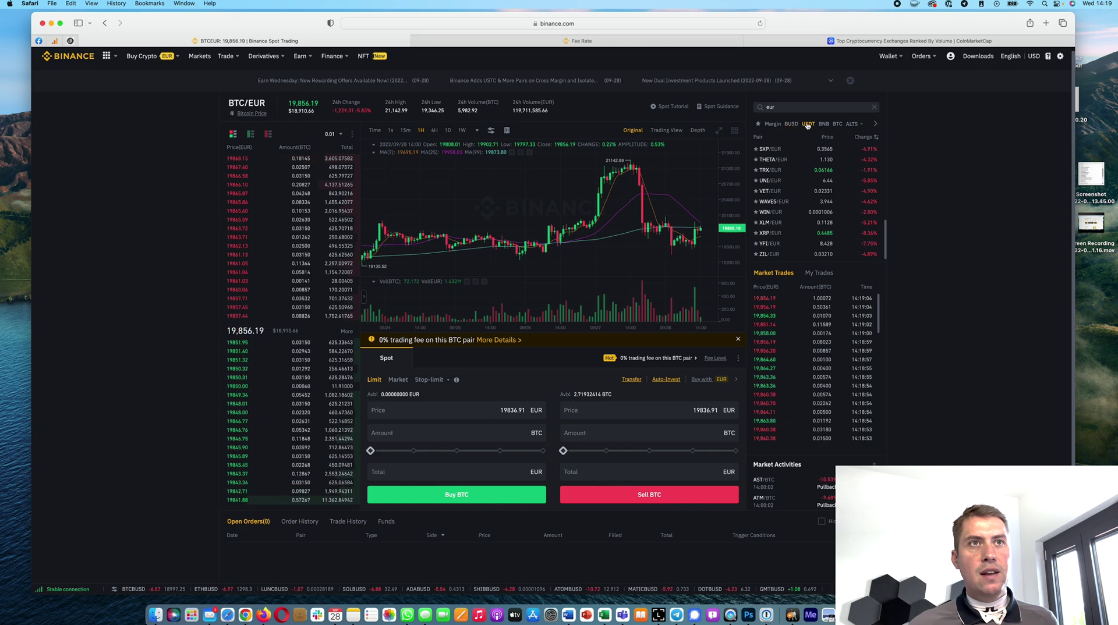
{"action": "double_click", "coordinate": [789, 108]}
{"action": "type", "text": "btc"}
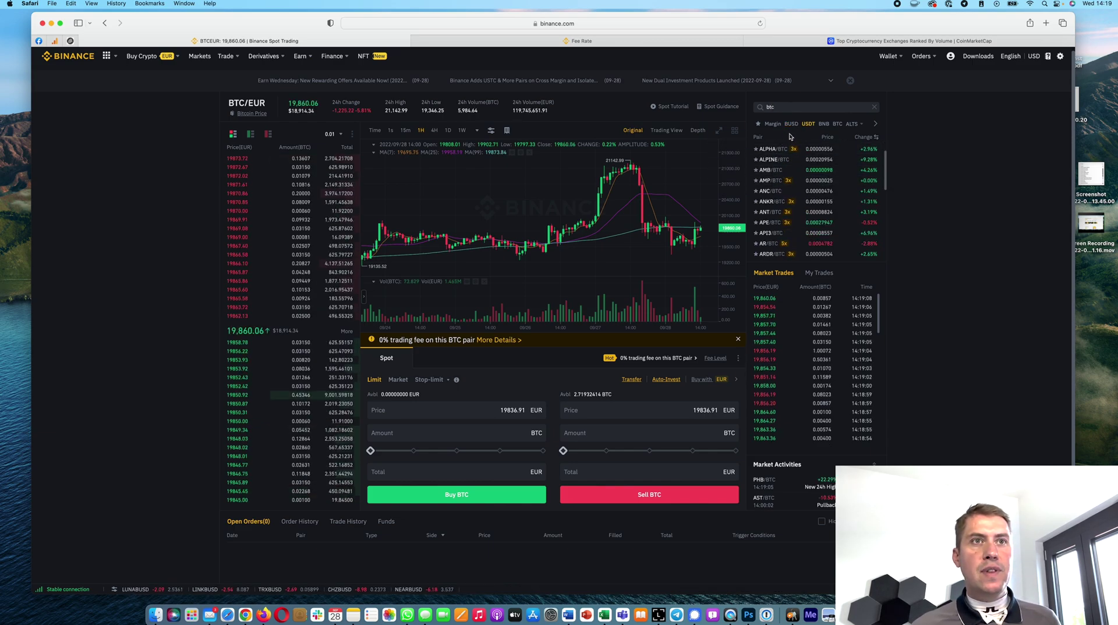
- Search the trading pairs for "usdt" and open the BTC/USDT market
{"action": "double_click", "coordinate": [798, 109]}
{"action": "type", "text": "usdt"}
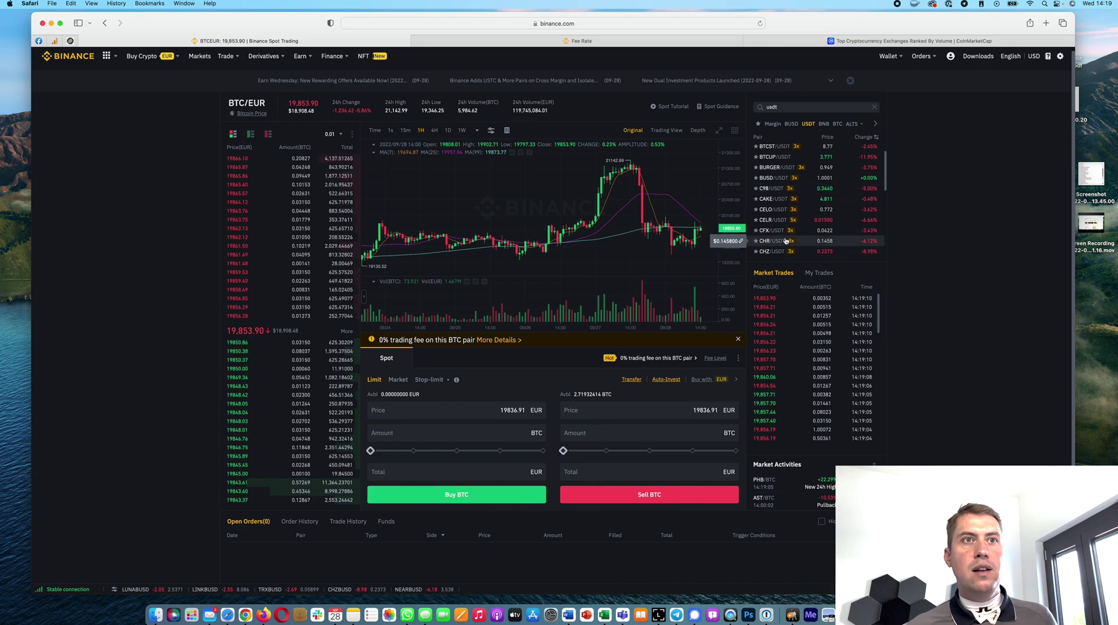
{"action": "scroll", "coordinate": [785, 240], "scroll_direction": "up", "scroll_amount": 1}
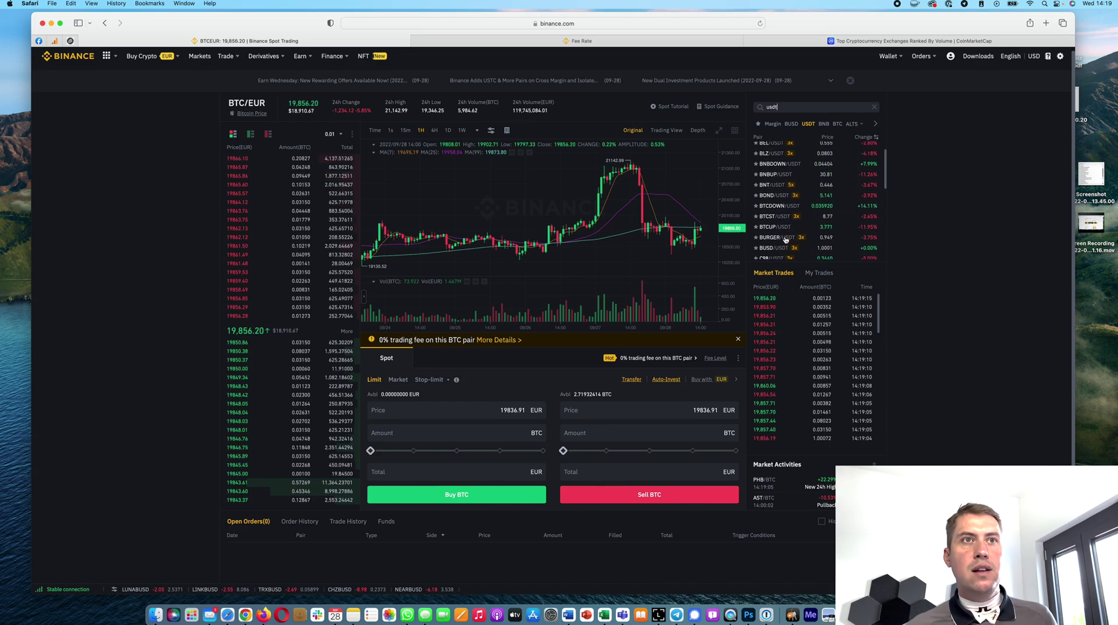
{"action": "left_click", "coordinate": [839, 126]}
{"action": "scroll", "coordinate": [786, 157], "scroll_direction": "down", "scroll_amount": 1}
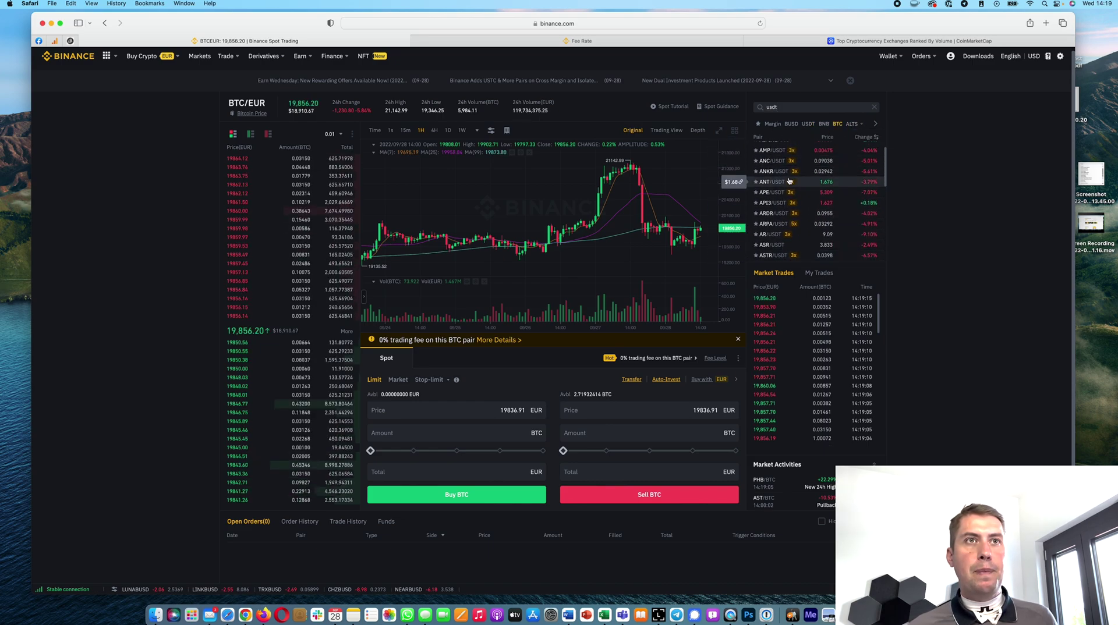
{"action": "scroll", "coordinate": [789, 180], "scroll_direction": "down", "scroll_amount": 5}
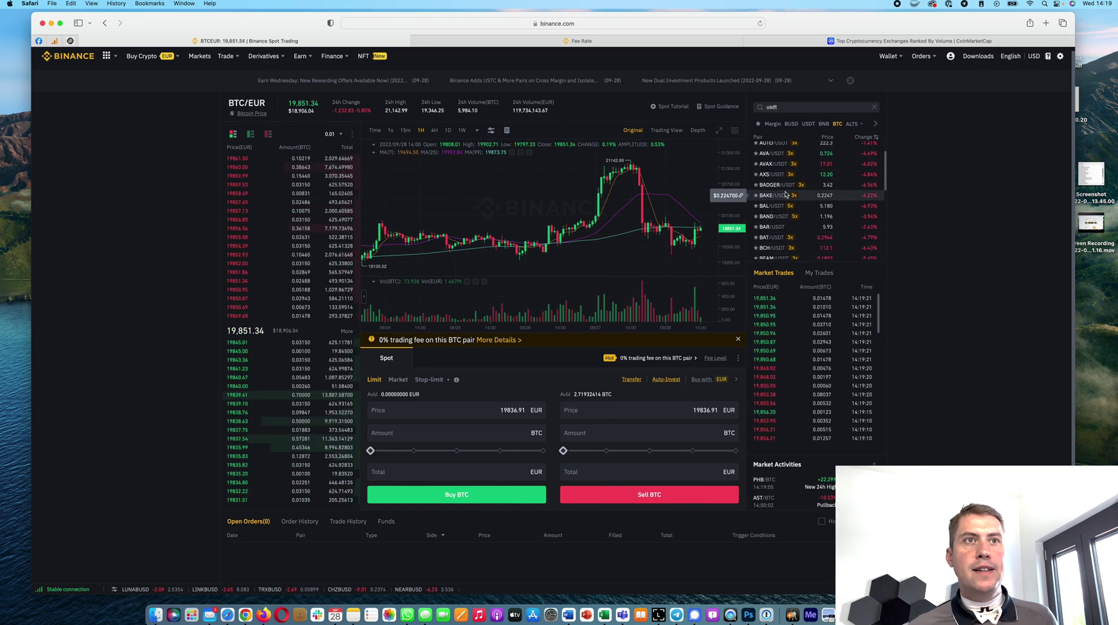
{"action": "scroll", "coordinate": [787, 227], "scroll_direction": "down", "scroll_amount": 5}
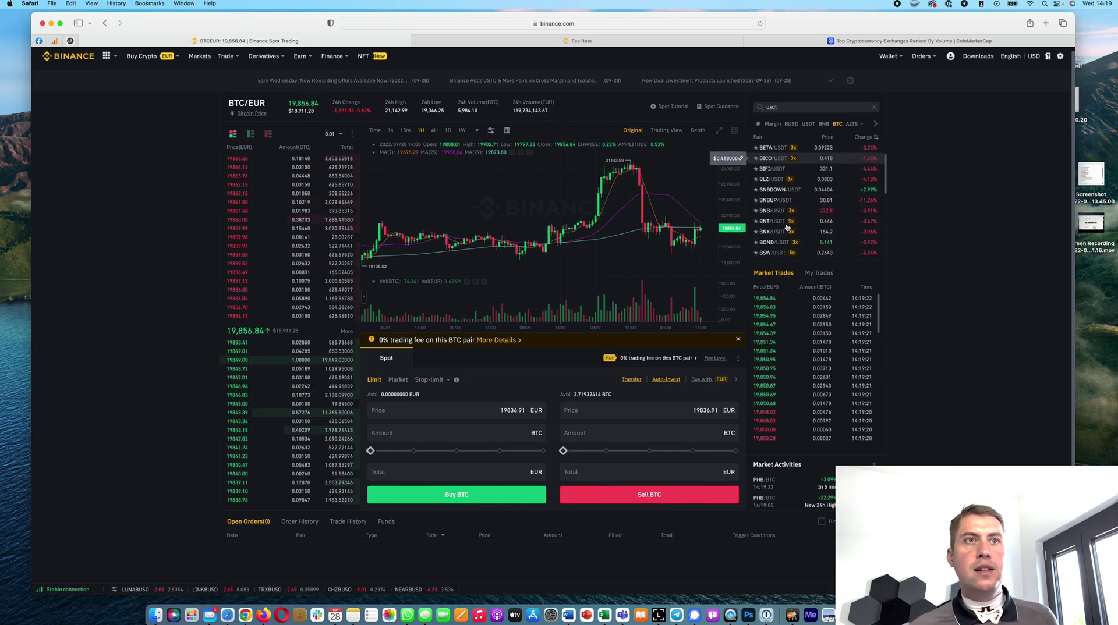
{"action": "scroll", "coordinate": [786, 227], "scroll_direction": "down", "scroll_amount": 3}
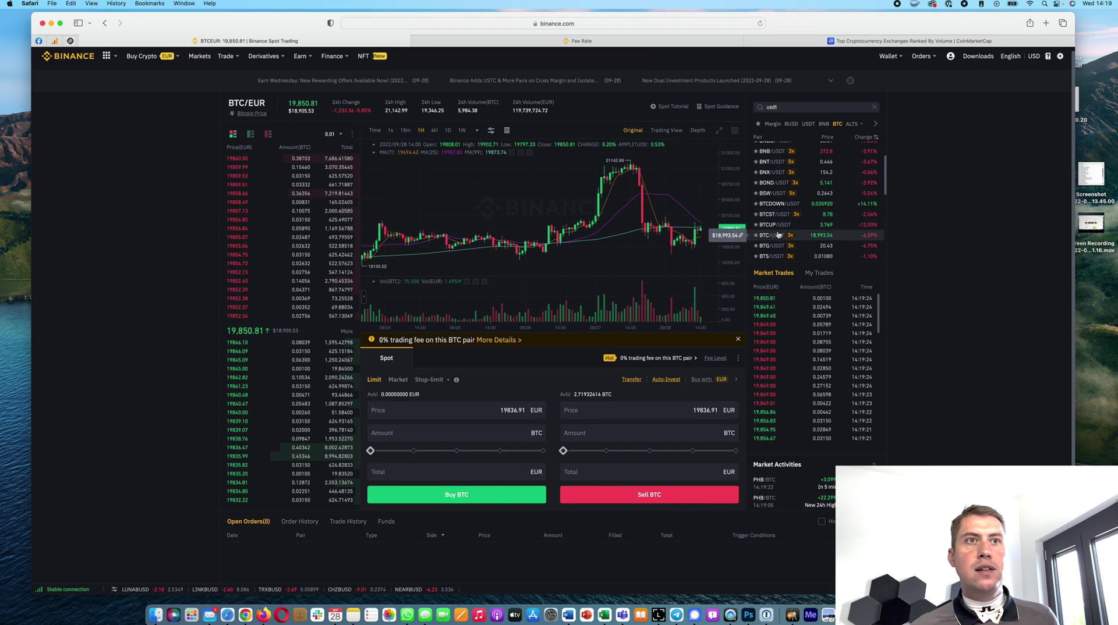
{"action": "left_click", "coordinate": [772, 235]}
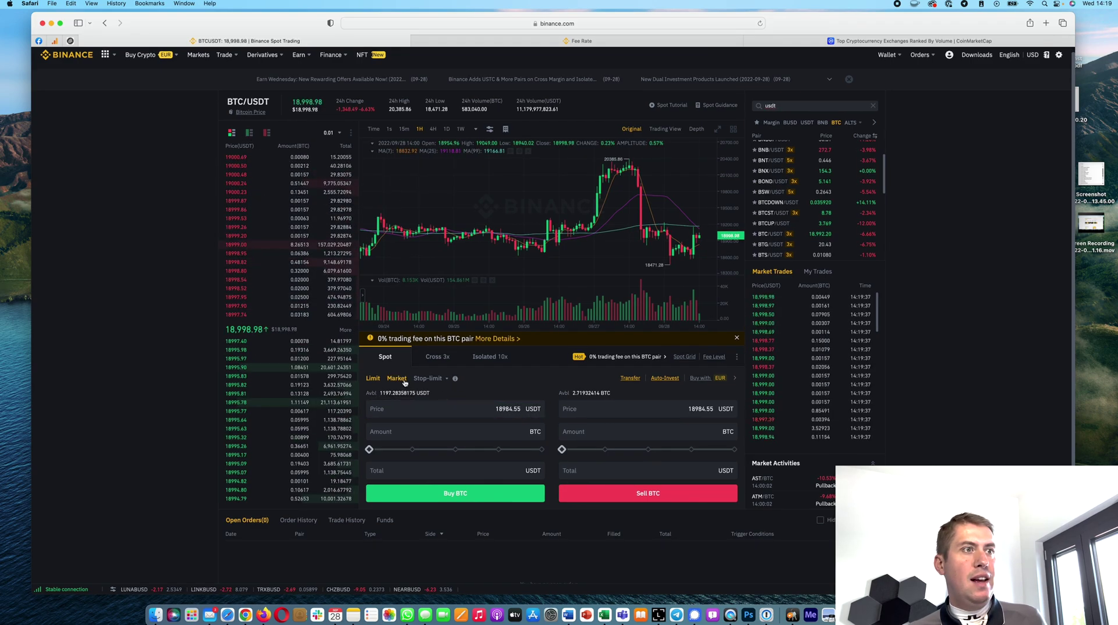
- View the Cross 3x and Isolated 10x margin order forms and return to the Spot order form
{"action": "left_click", "coordinate": [438, 358]}
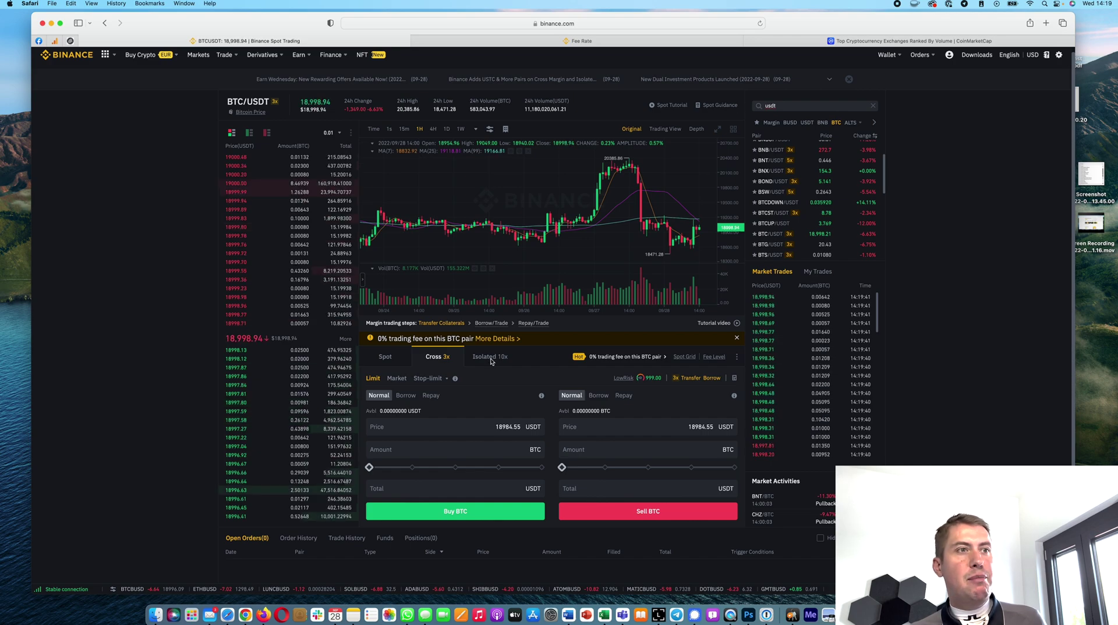
{"action": "left_click", "coordinate": [472, 360]}
{"action": "left_click", "coordinate": [435, 358]}
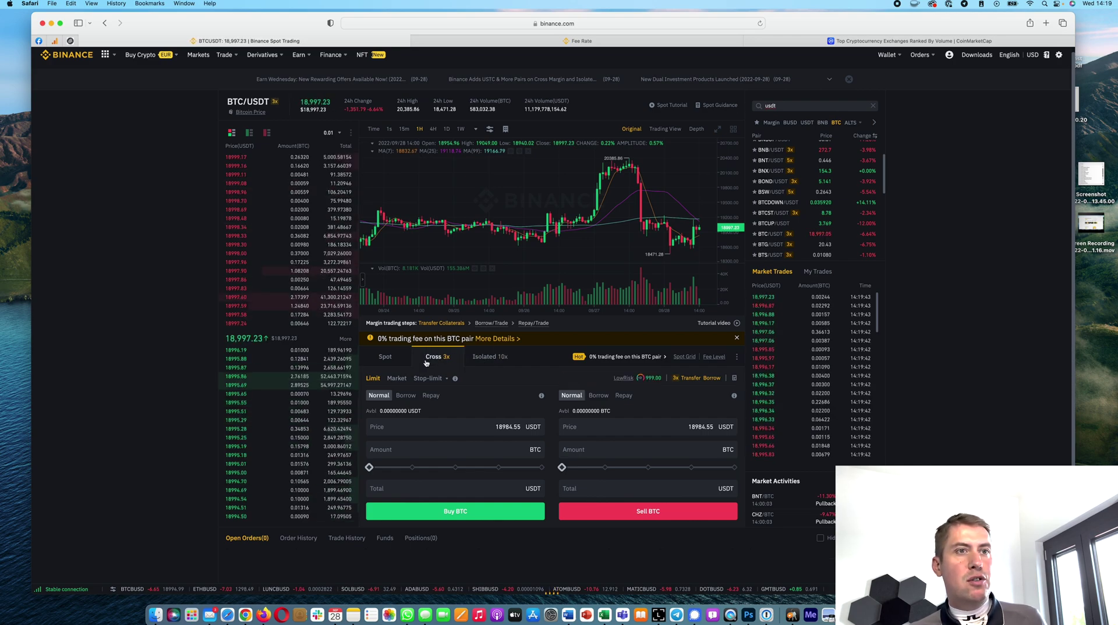
{"action": "mouse_move", "coordinate": [644, 382]}
{"action": "left_click", "coordinate": [386, 357]}
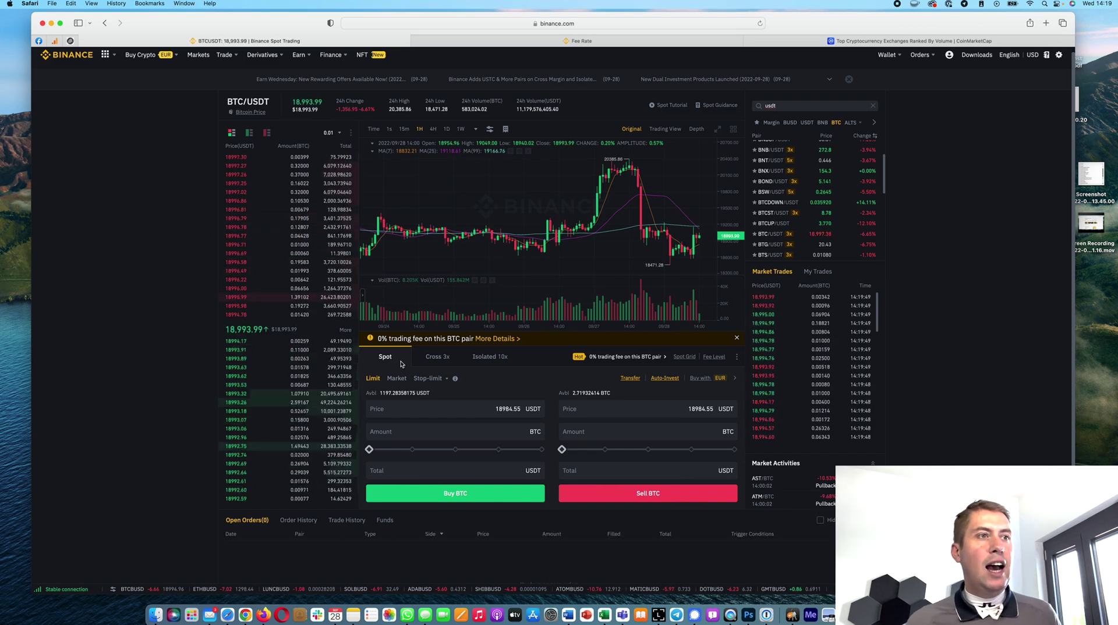
{"action": "mouse_move", "coordinate": [243, 60]}
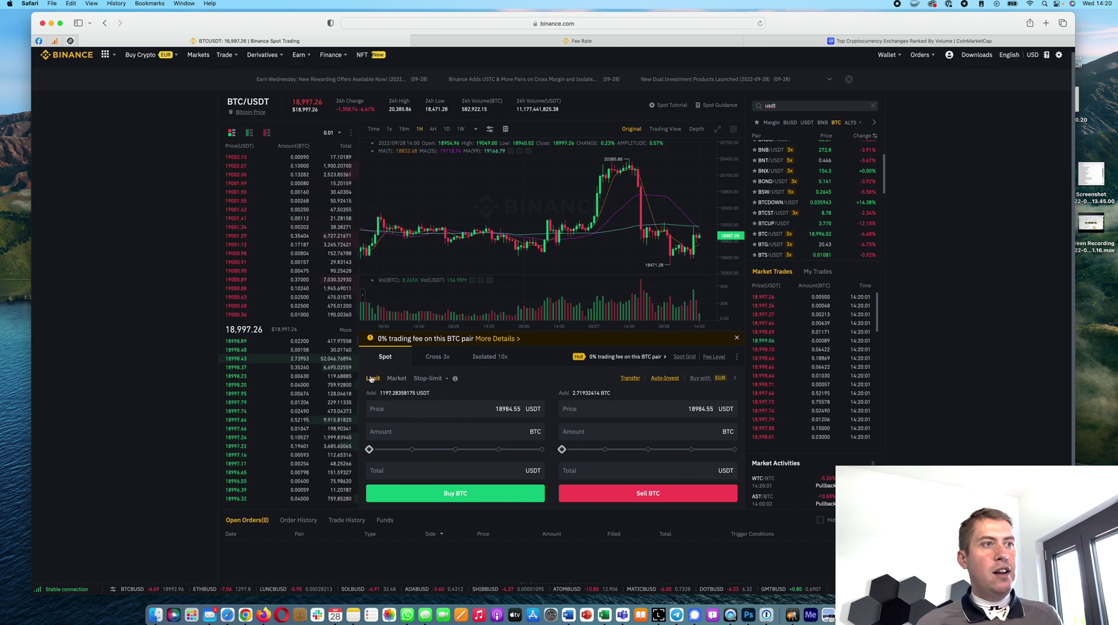
- Prepare a market order to buy BTC with a total of 1149.2991118 USDT
{"action": "left_click", "coordinate": [397, 379]}
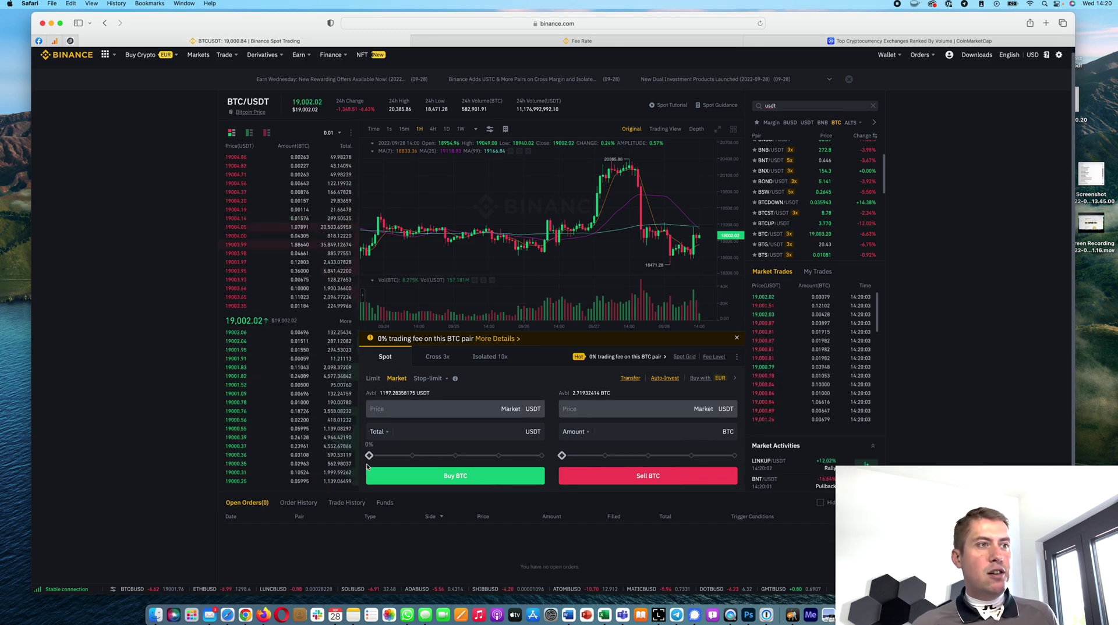
{"action": "left_click_drag", "start_coordinate": [369, 457], "coordinate": [534, 458]}
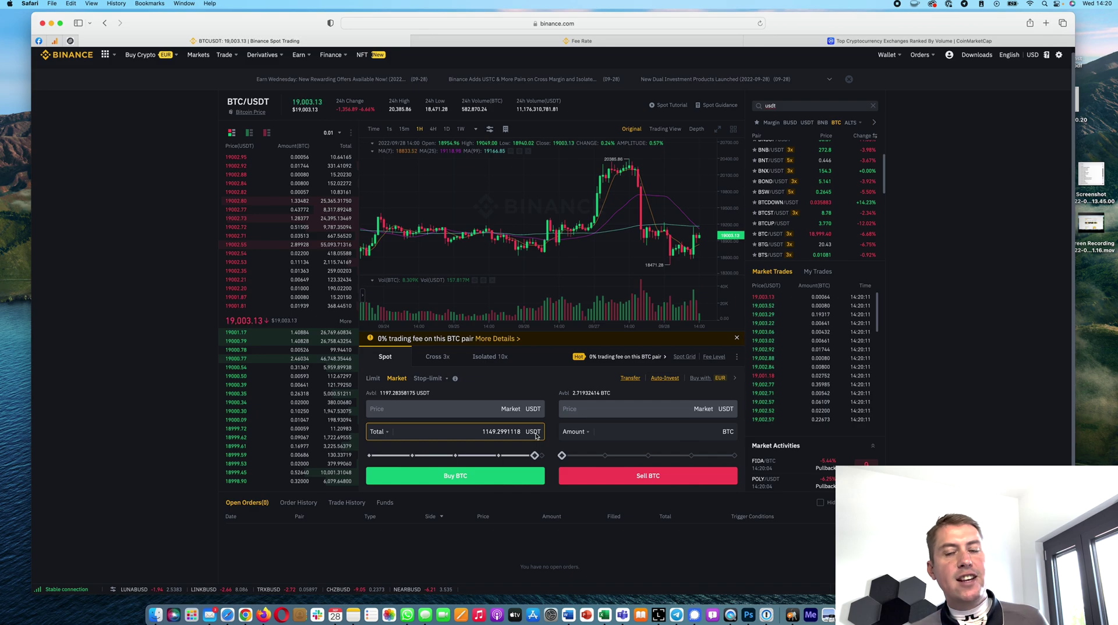
- Place a limit order to buy BTC at 17984.55 USDT with the full available USDT balance, and cancel the open order
{"action": "left_click", "coordinate": [372, 380]}
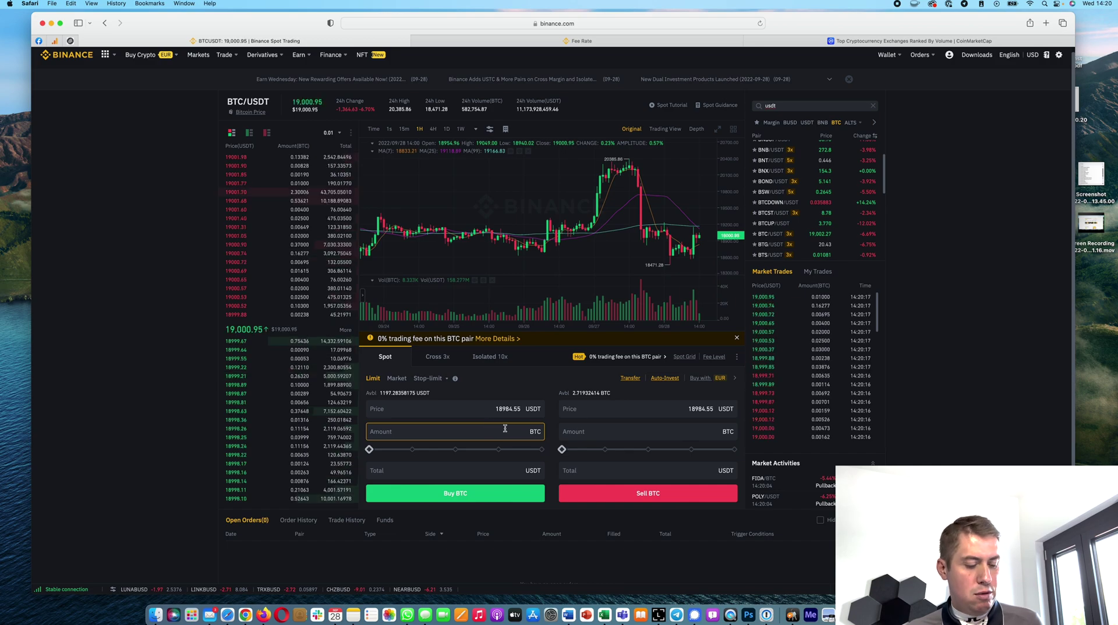
{"action": "left_click", "coordinate": [416, 430]}
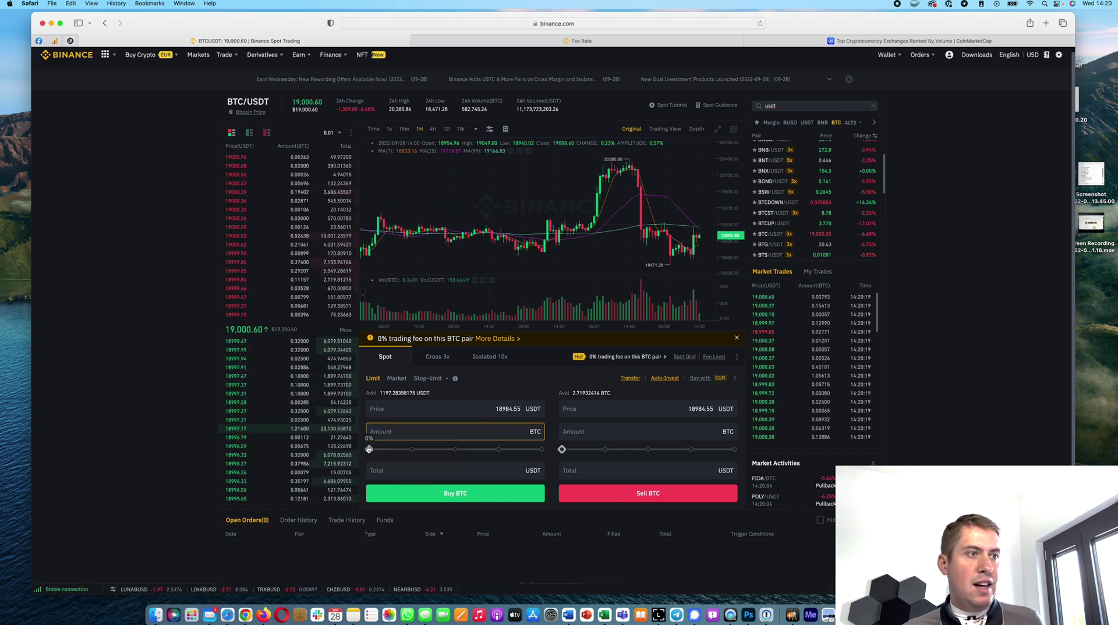
{"action": "left_click", "coordinate": [490, 411]}
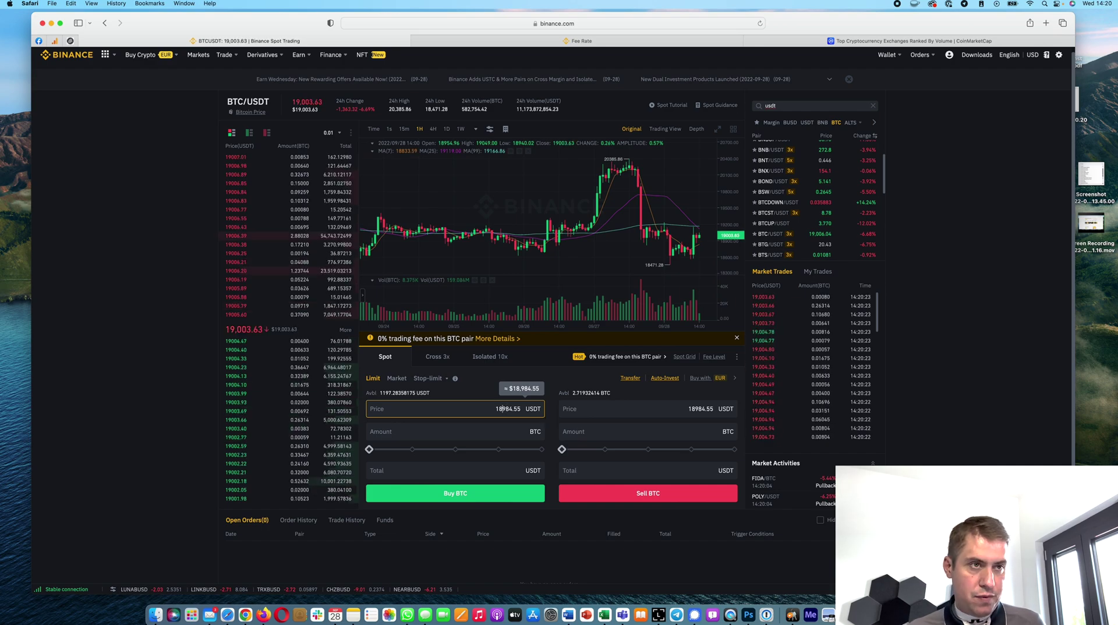
{"action": "key", "text": "BackSpace"}
{"action": "type", "text": "7"}
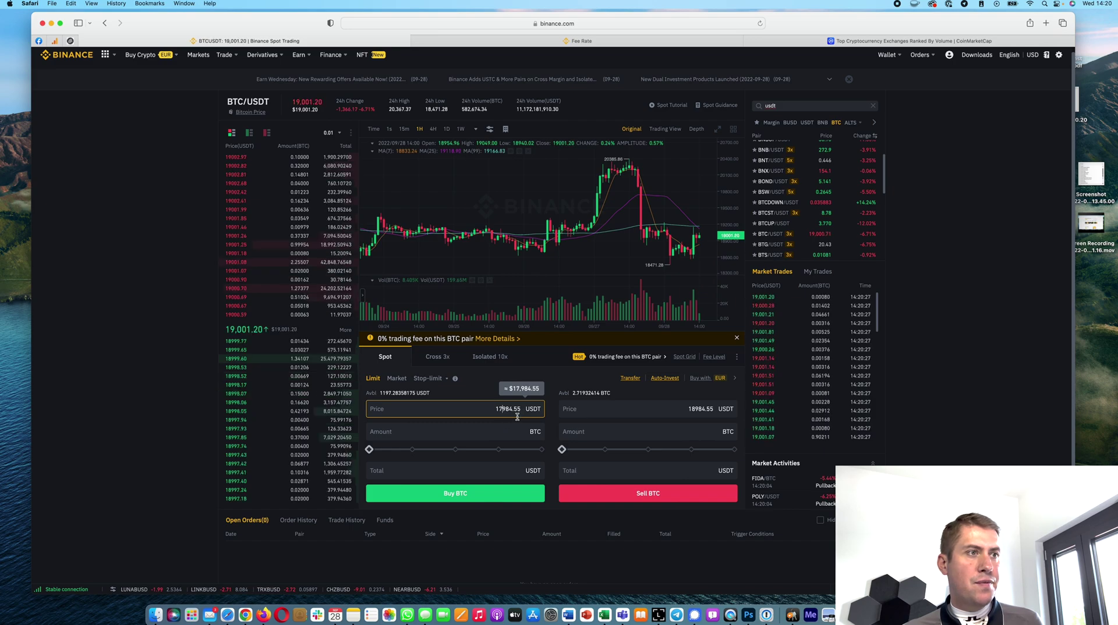
{"action": "left_click", "coordinate": [542, 450]}
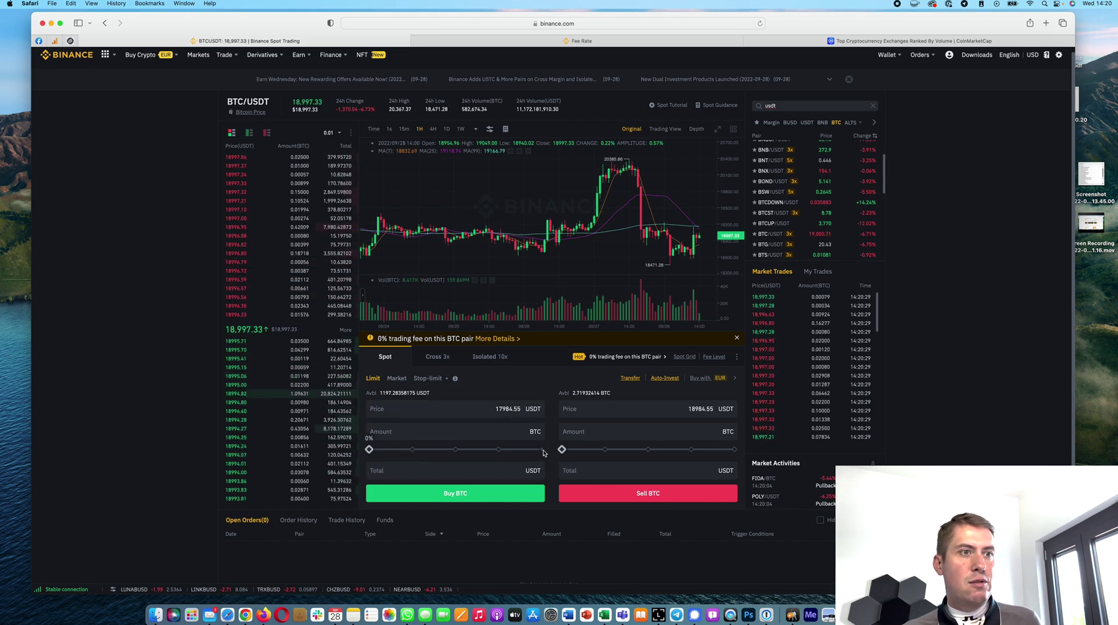
{"action": "left_click", "coordinate": [520, 497]}
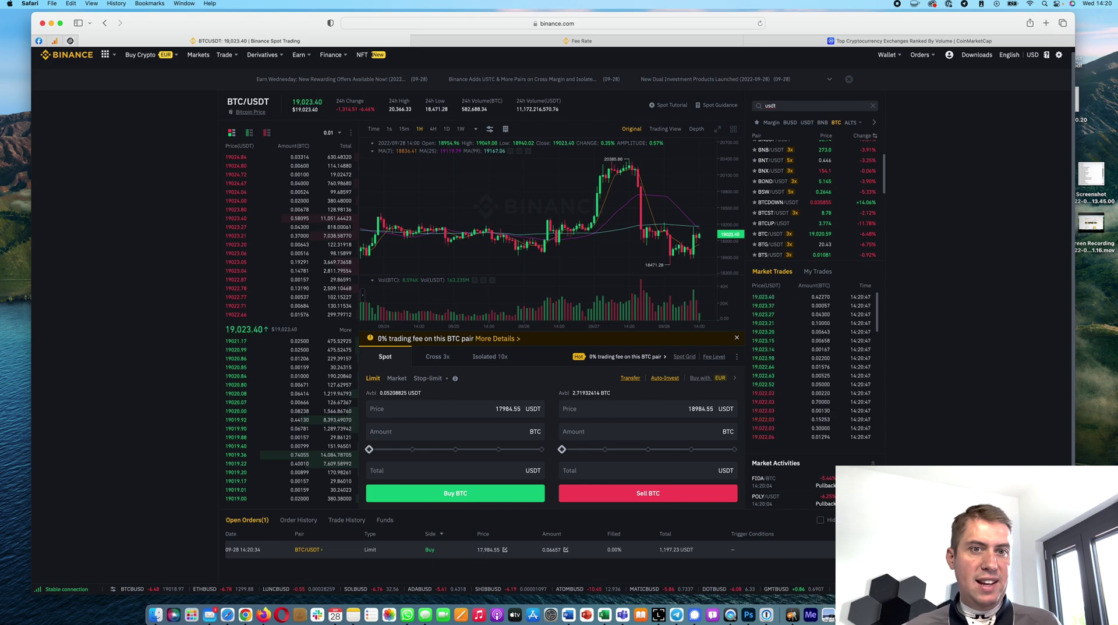
{"action": "left_click", "coordinate": [867, 550]}
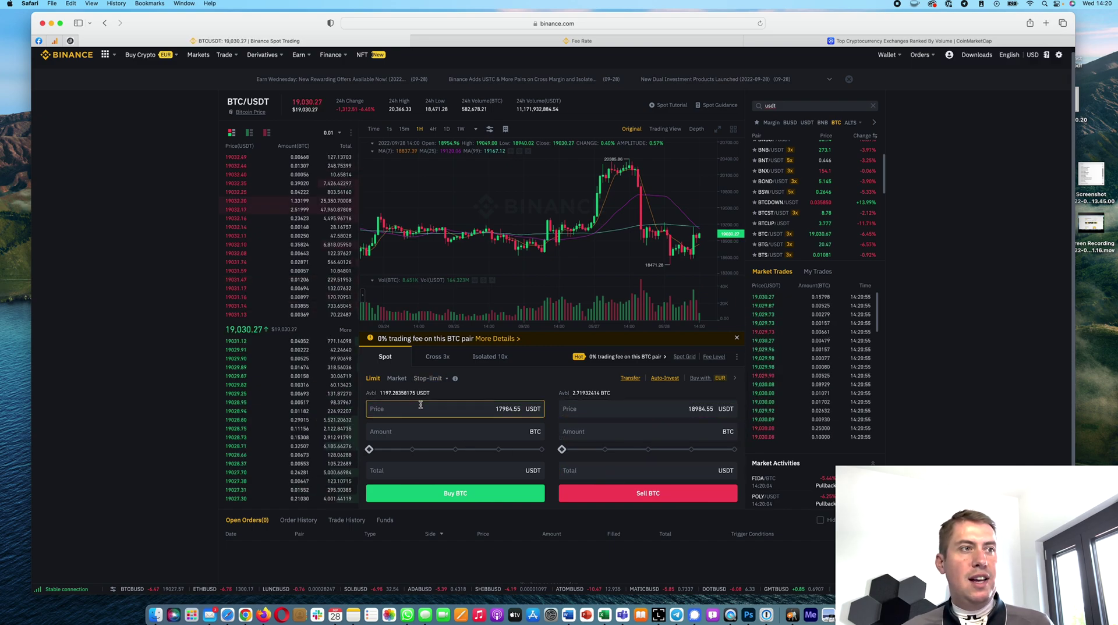
- Prepare a market order to sell 1 BTC for USDT
{"action": "left_click", "coordinate": [397, 378]}
{"action": "left_click", "coordinate": [673, 431]}
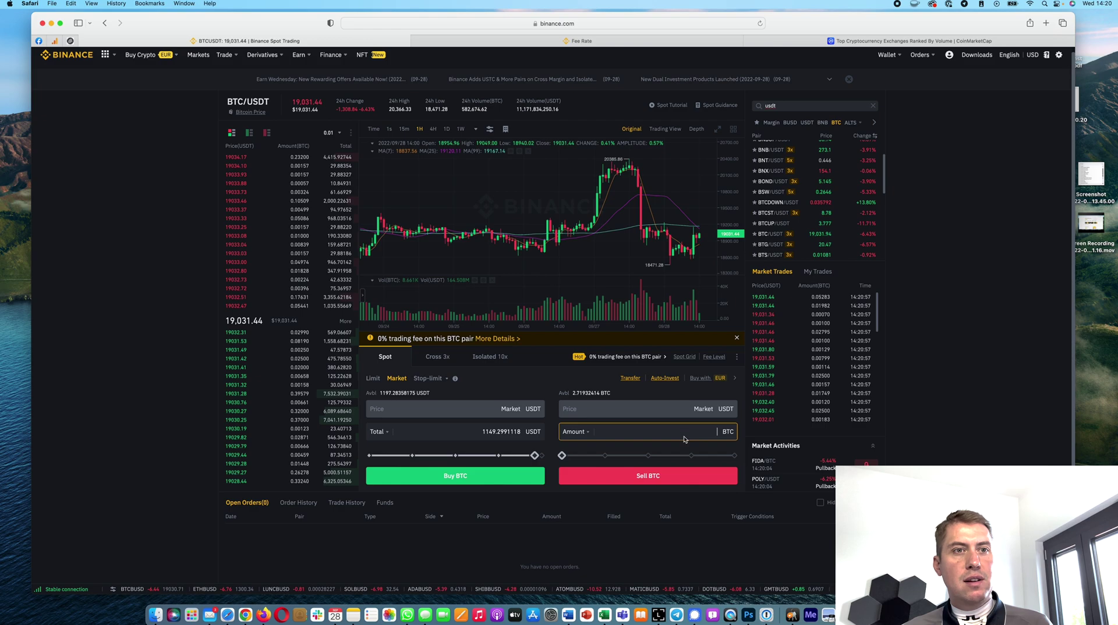
{"action": "type", "text": "1"}
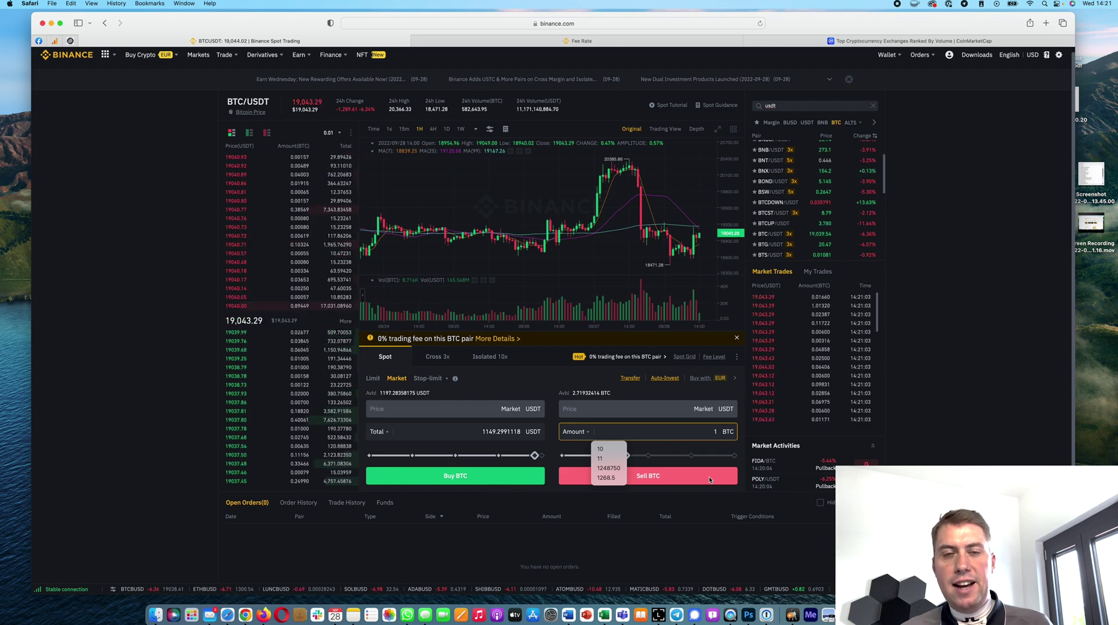
- Switch back to the limit order form and open the BTC sell price for editing
{"action": "left_click", "coordinate": [373, 378]}
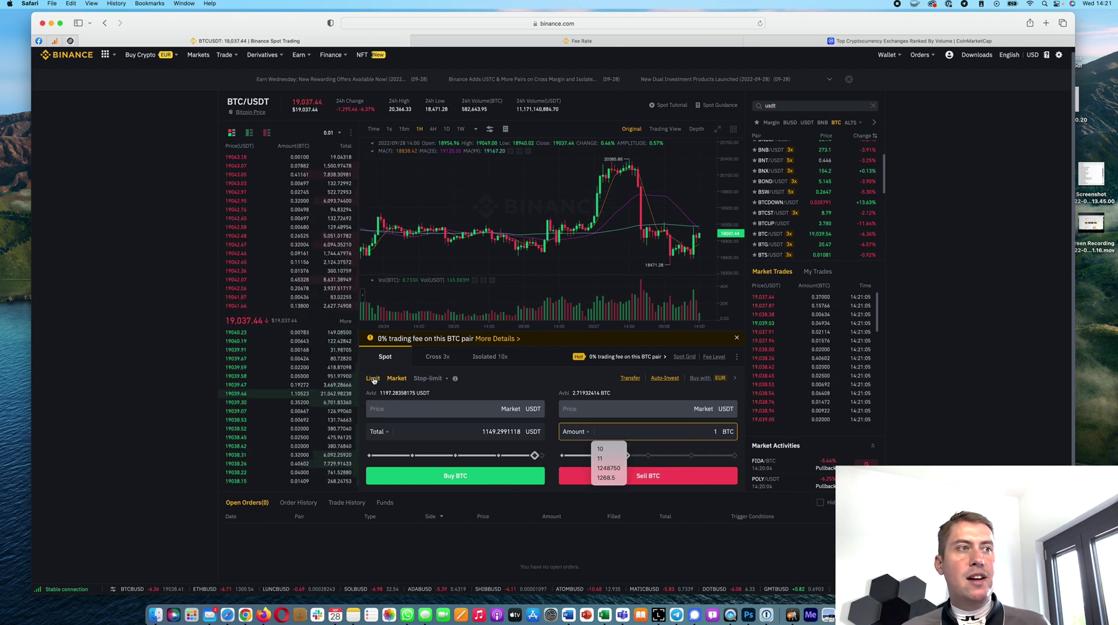
{"action": "left_click", "coordinate": [693, 412]}
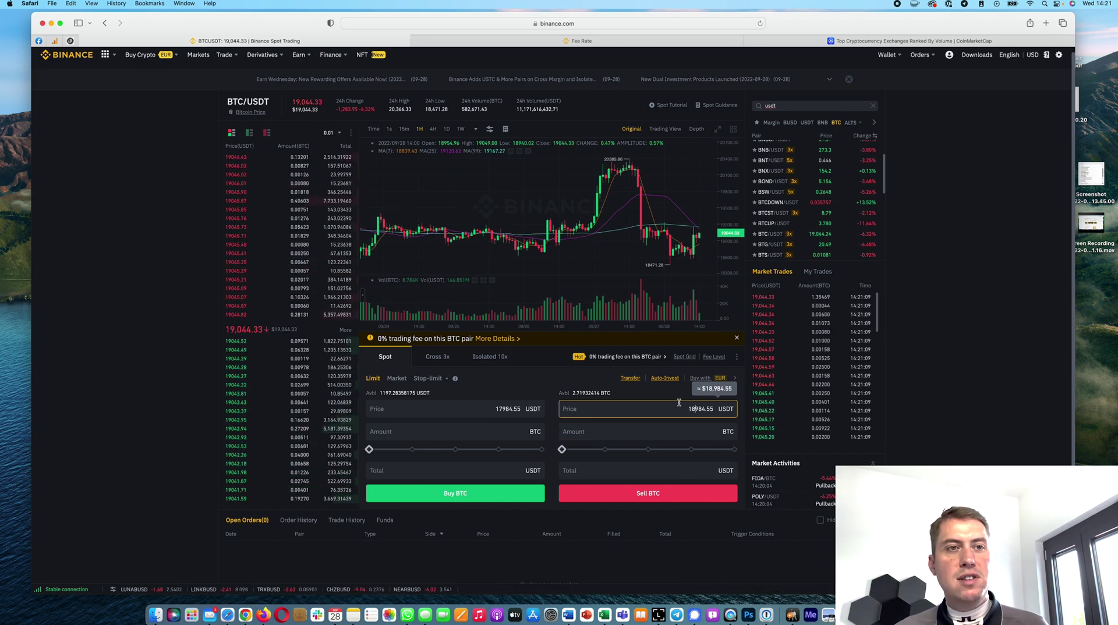
{"action": "left_click", "coordinate": [706, 432]}
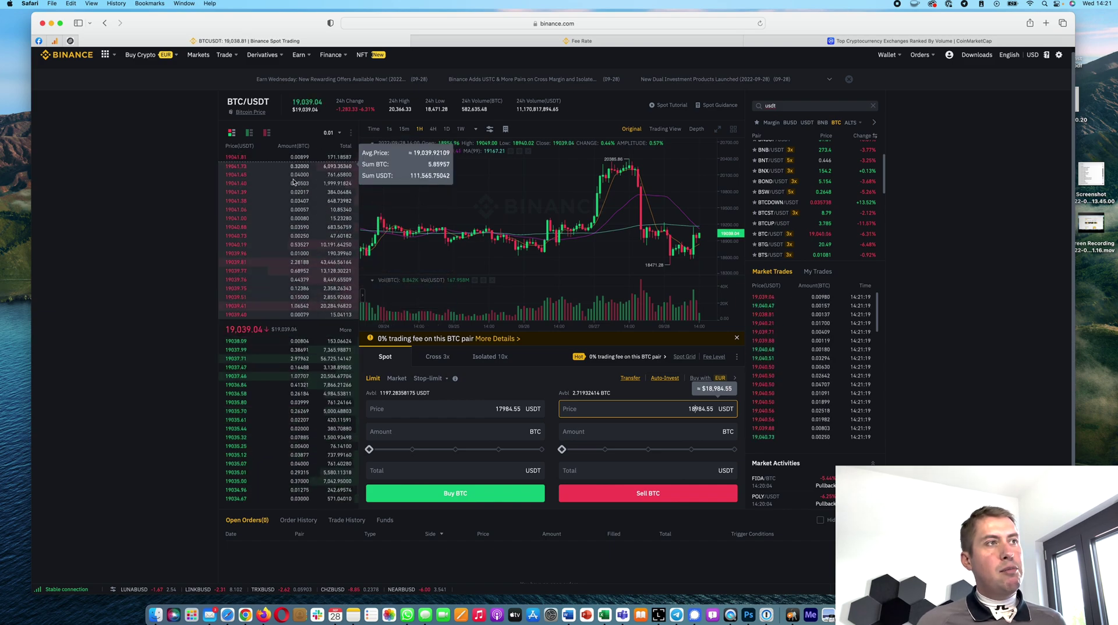
- Examine the BTC/USDT price history on the chart with 15-minute candles and with daily candles
{"action": "scroll", "coordinate": [315, 420], "scroll_direction": "down", "scroll_amount": 1}
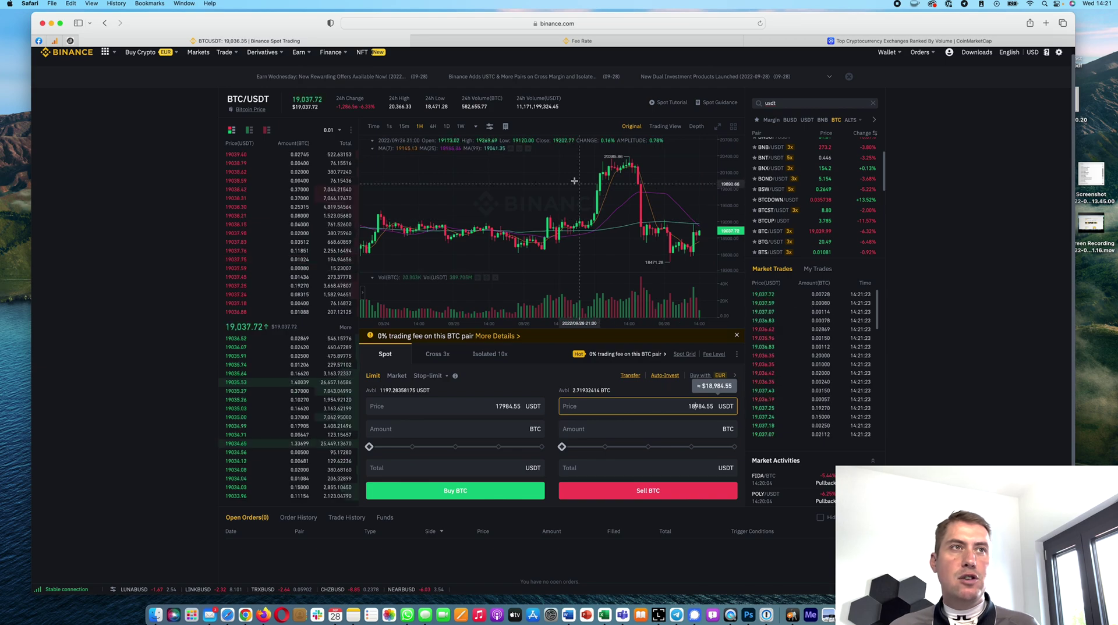
{"action": "scroll", "coordinate": [639, 220], "scroll_direction": "up", "scroll_amount": 4}
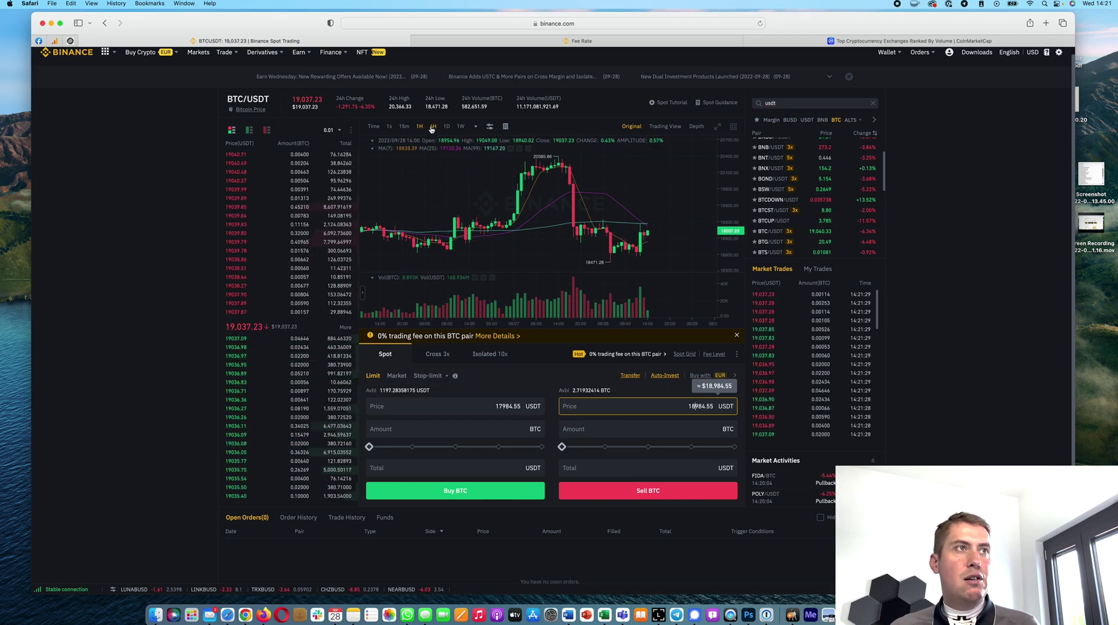
{"action": "left_click", "coordinate": [403, 127]}
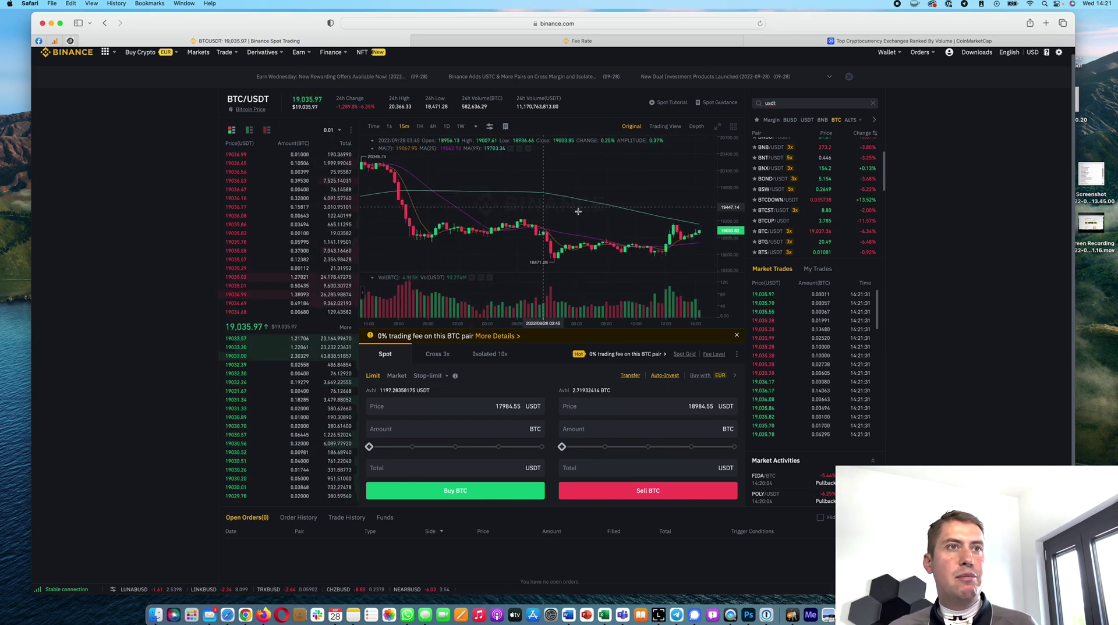
{"action": "left_click", "coordinate": [447, 127]}
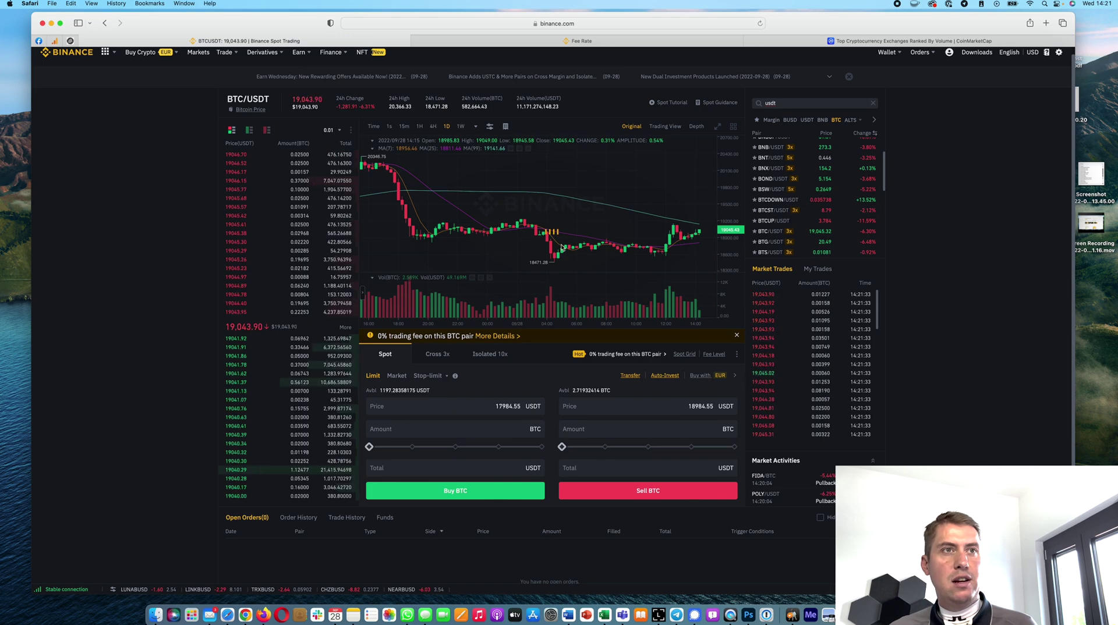
{"action": "scroll", "coordinate": [547, 227], "scroll_direction": "right", "scroll_amount": 5}
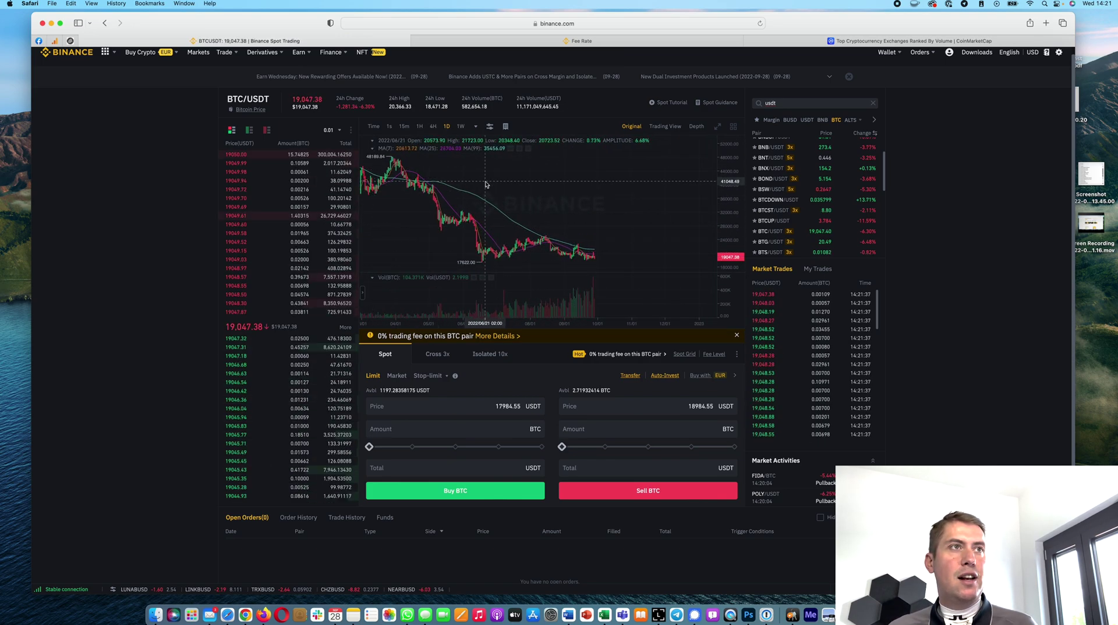
{"action": "scroll", "coordinate": [512, 233], "scroll_direction": "left", "scroll_amount": 5}
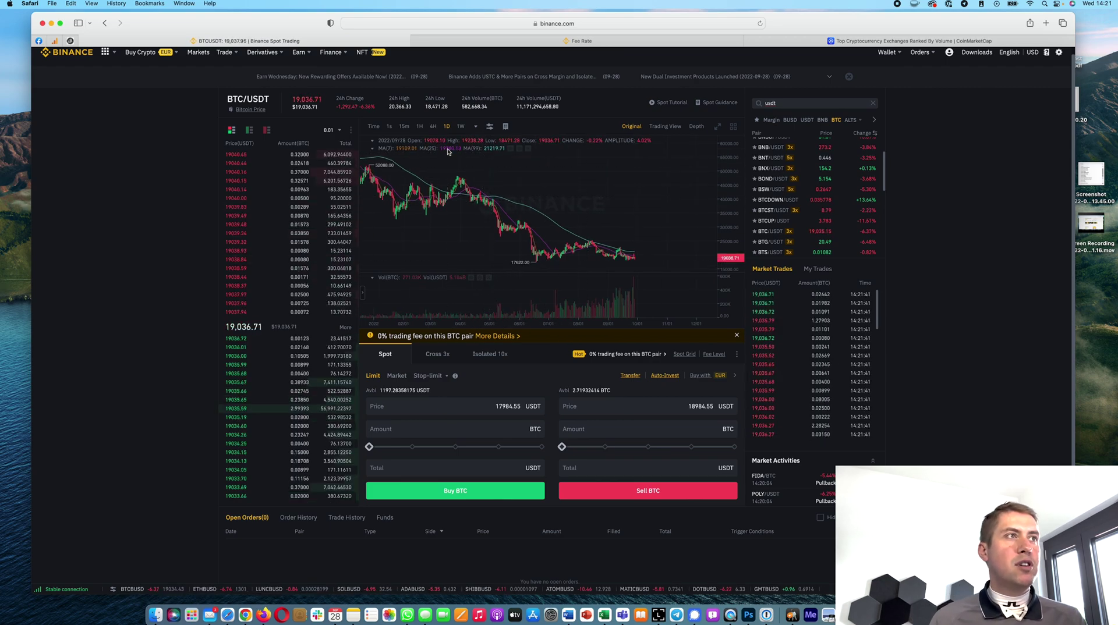
- Open margin trading for BTC/USDT and view the Cross 3x and Isolated 10x order forms
{"action": "mouse_move", "coordinate": [225, 52]}
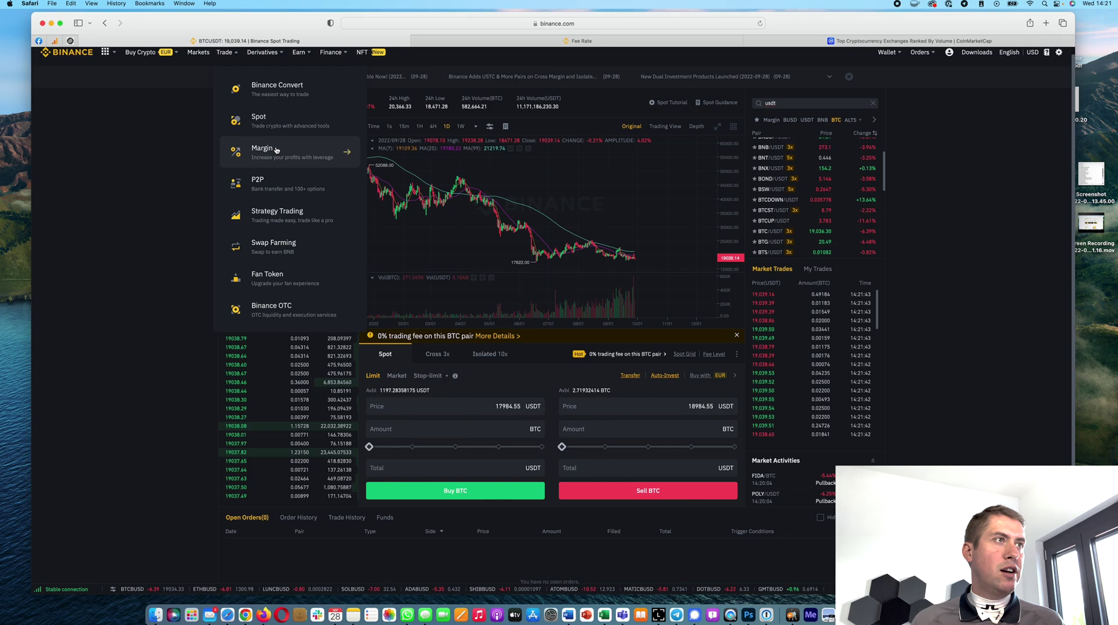
{"action": "left_click", "coordinate": [301, 164]}
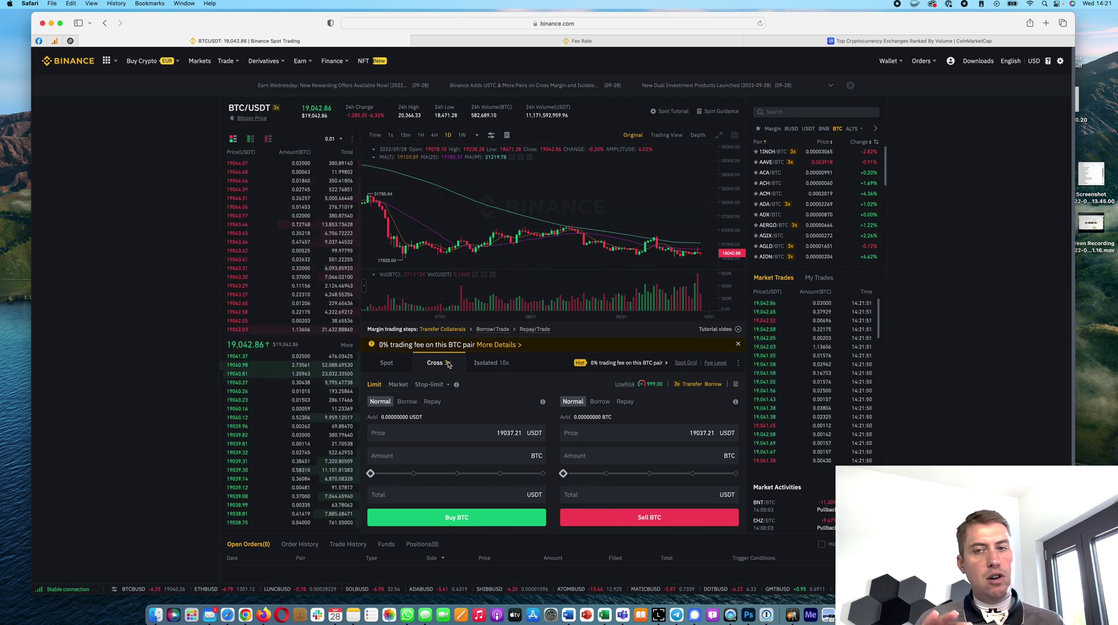
{"action": "left_click", "coordinate": [505, 364]}
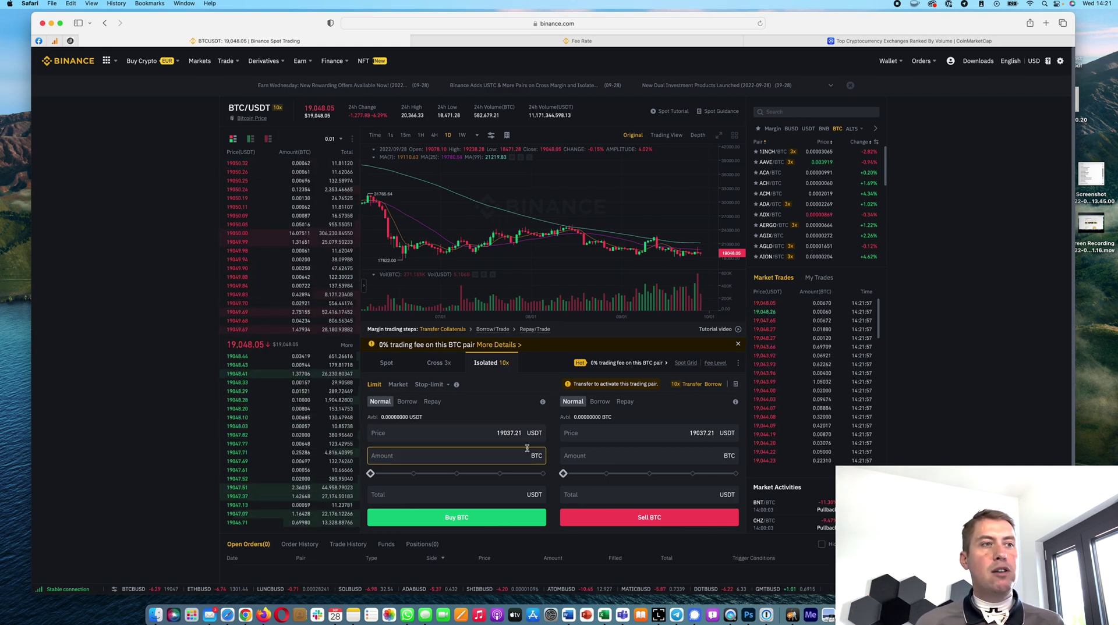
- Open the USDⓈ-M Futures trading page and dismiss its introductory feature notices
{"action": "mouse_move", "coordinate": [262, 53]}
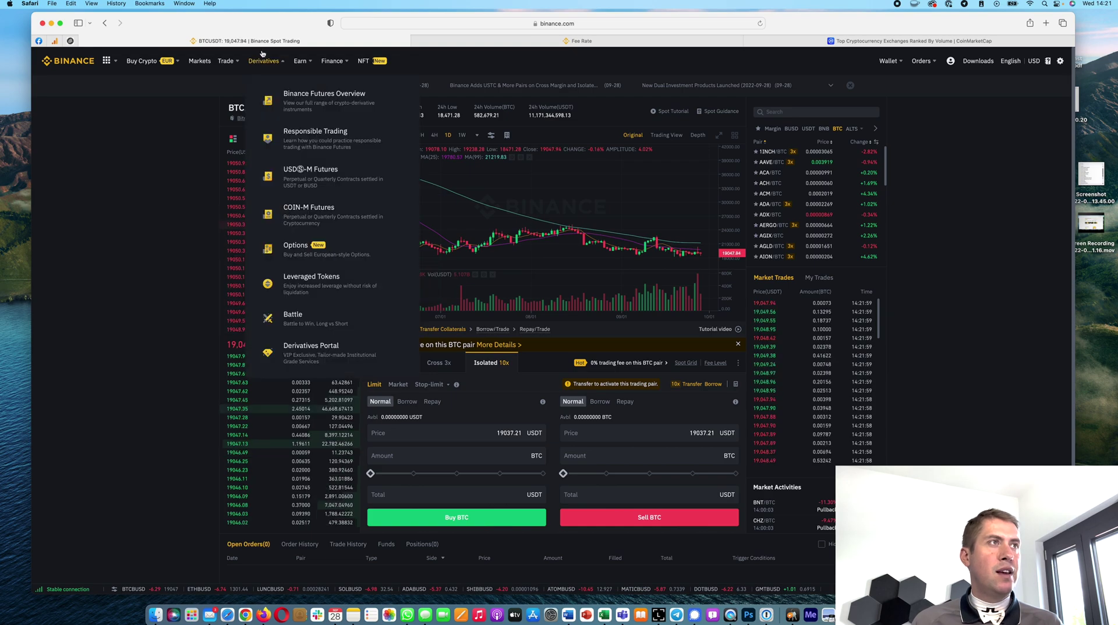
{"action": "mouse_move", "coordinate": [235, 66]}
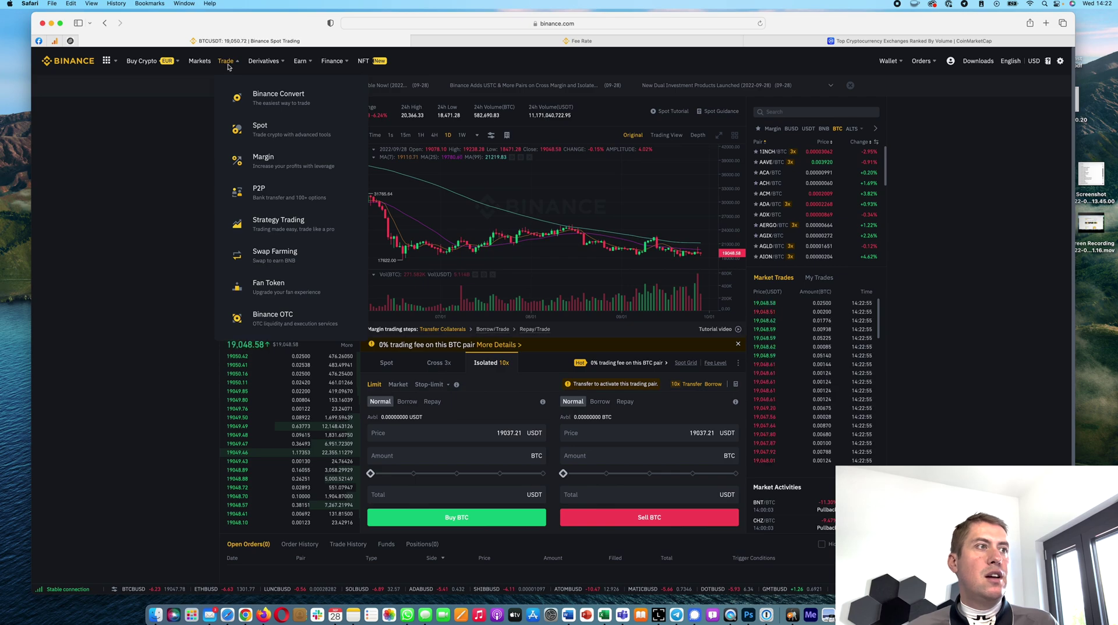
{"action": "mouse_move", "coordinate": [270, 63]}
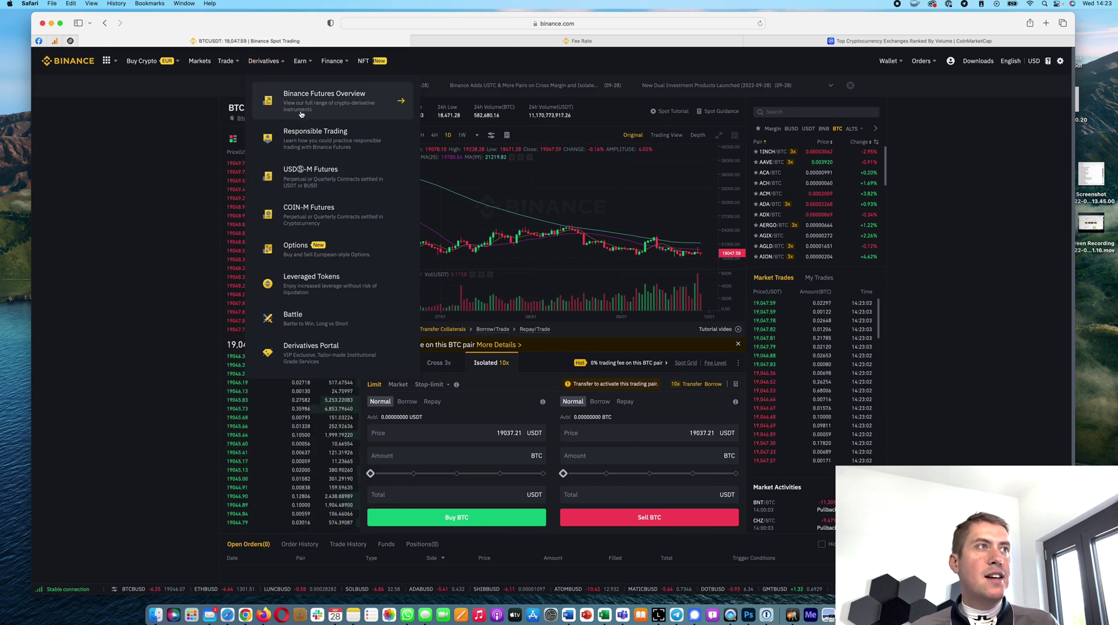
{"action": "left_click", "coordinate": [319, 183]}
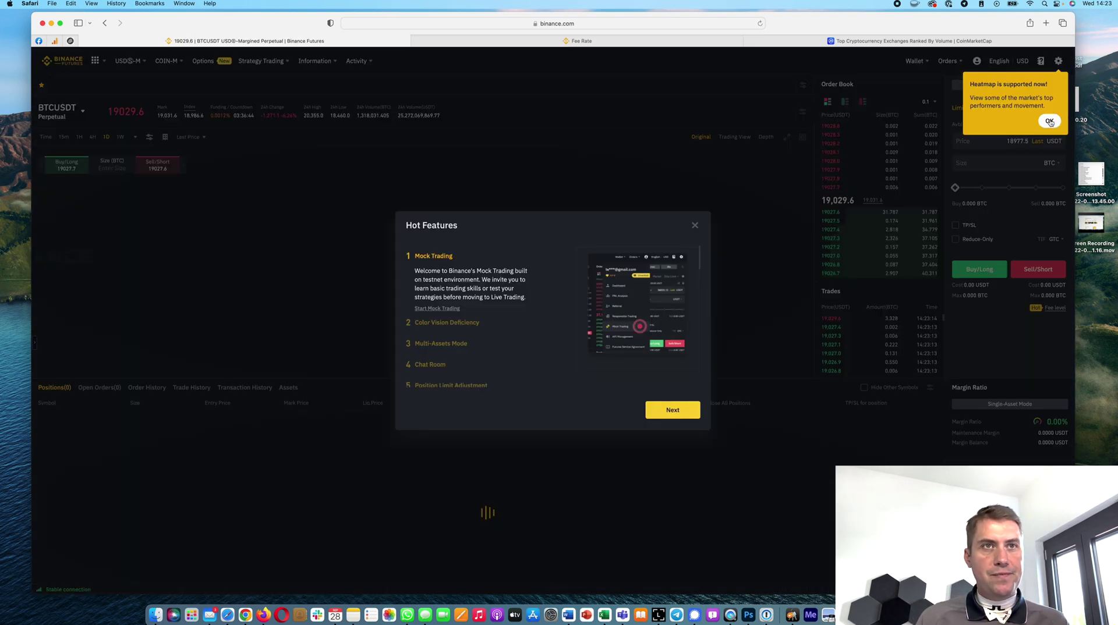
{"action": "left_click", "coordinate": [695, 225]}
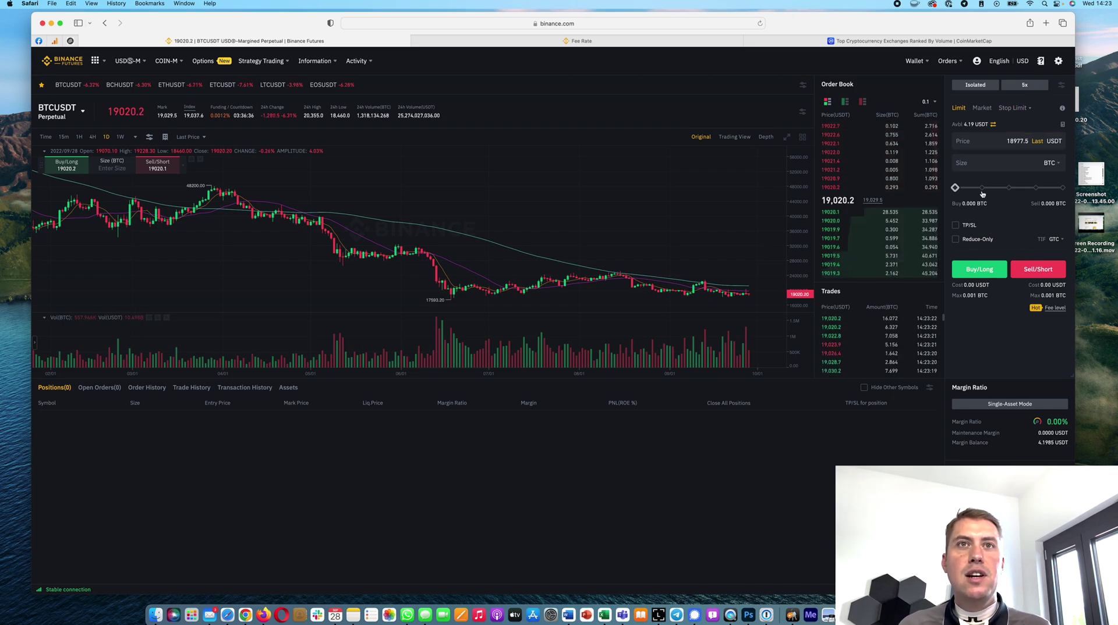
- Try leverage values of 125x, 99x and 2x for the BTCUSDT perpetual contract, and close the leverage settings without confirming
{"action": "left_click", "coordinate": [1022, 86]}
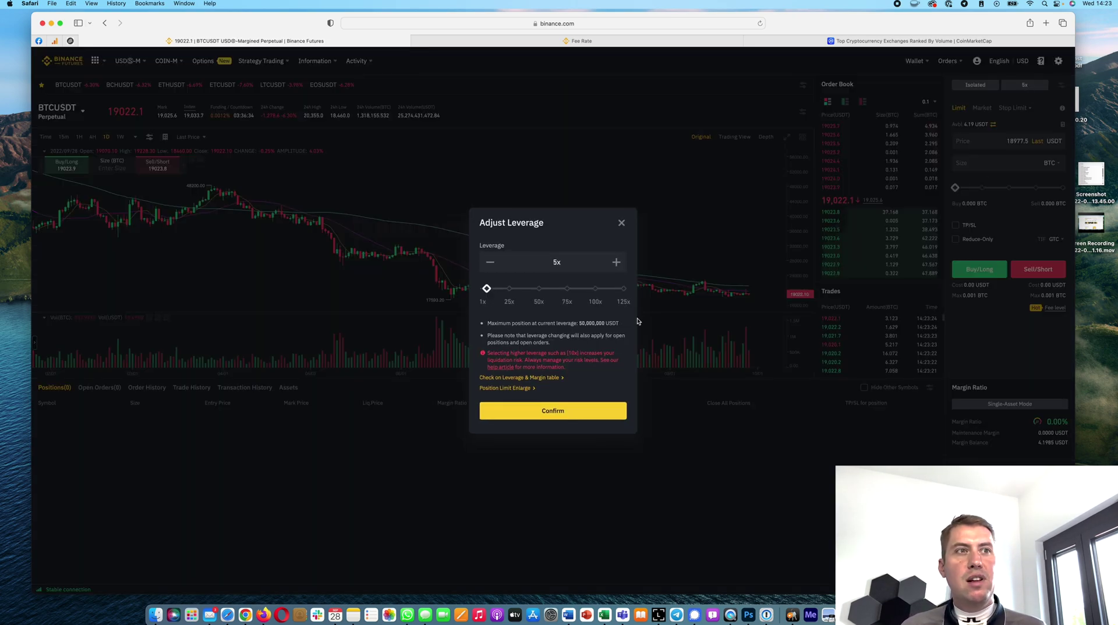
{"action": "left_click", "coordinate": [623, 290]}
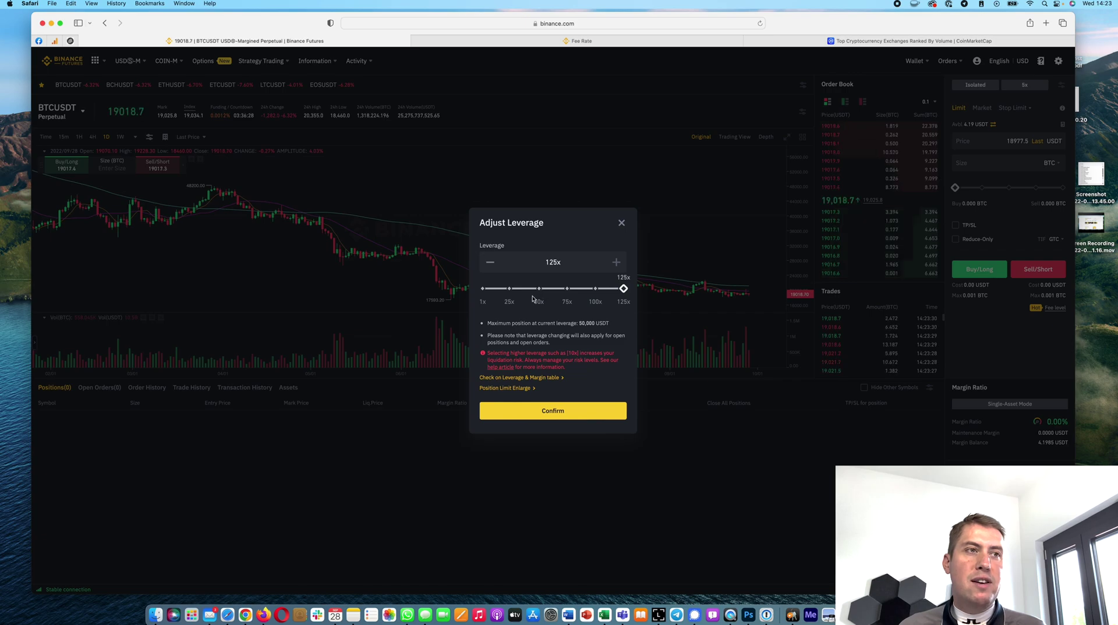
{"action": "left_click_drag", "start_coordinate": [623, 289], "coordinate": [594, 289]}
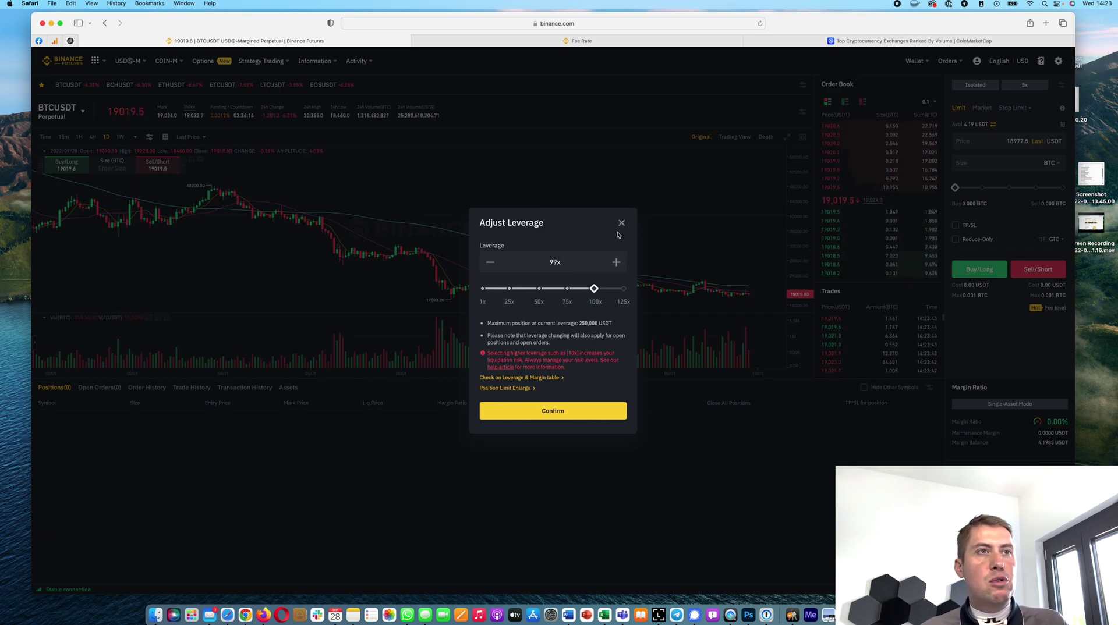
{"action": "mouse_move", "coordinate": [593, 289]}
{"action": "left_click_drag", "start_coordinate": [594, 288], "coordinate": [483, 288]}
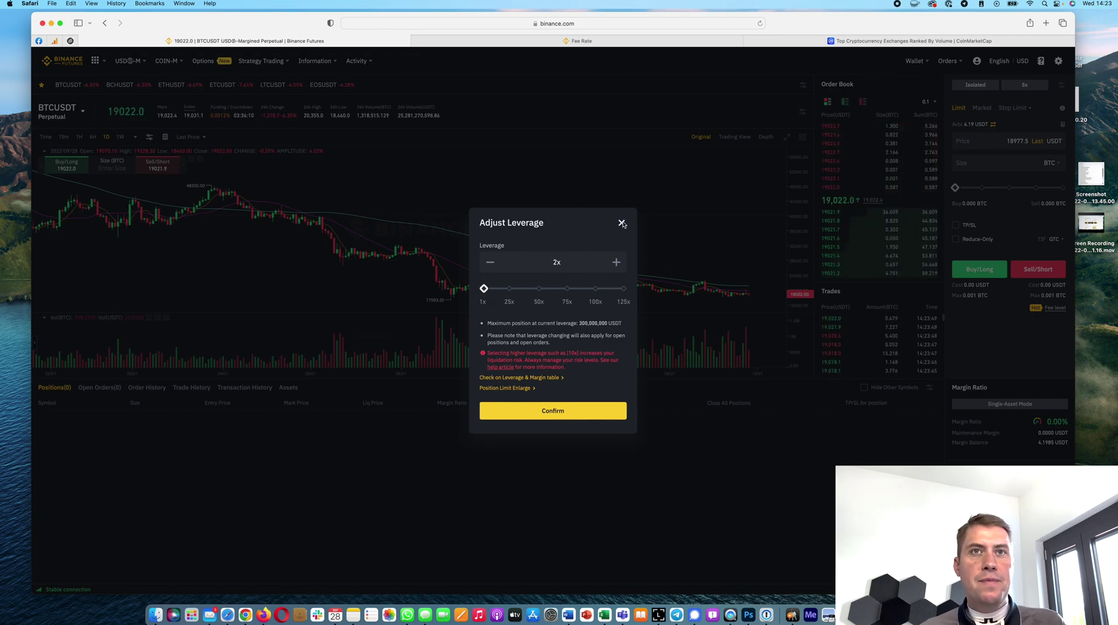
{"action": "left_click", "coordinate": [621, 223]}
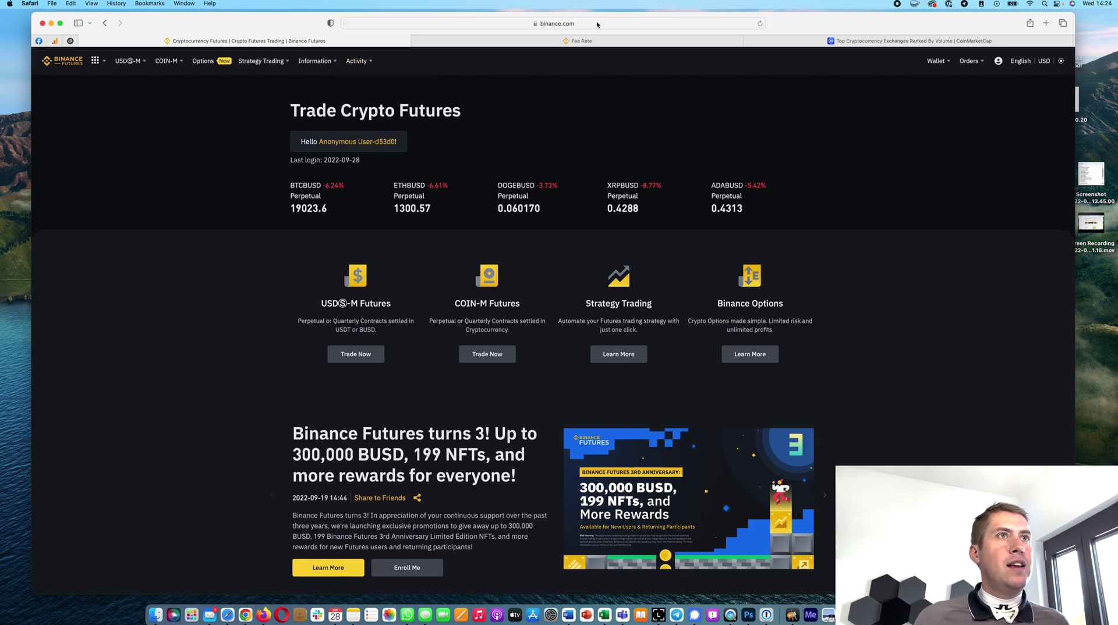
- Go to the main binance.com homepage by removing "en/futures" from the page address
{"action": "left_click", "coordinate": [430, 23]}
{"action": "left_click", "coordinate": [430, 23]}
{"action": "key", "text": "Left"}
{"action": "key", "text": "Left"}
{"action": "key", "text": "Left"}
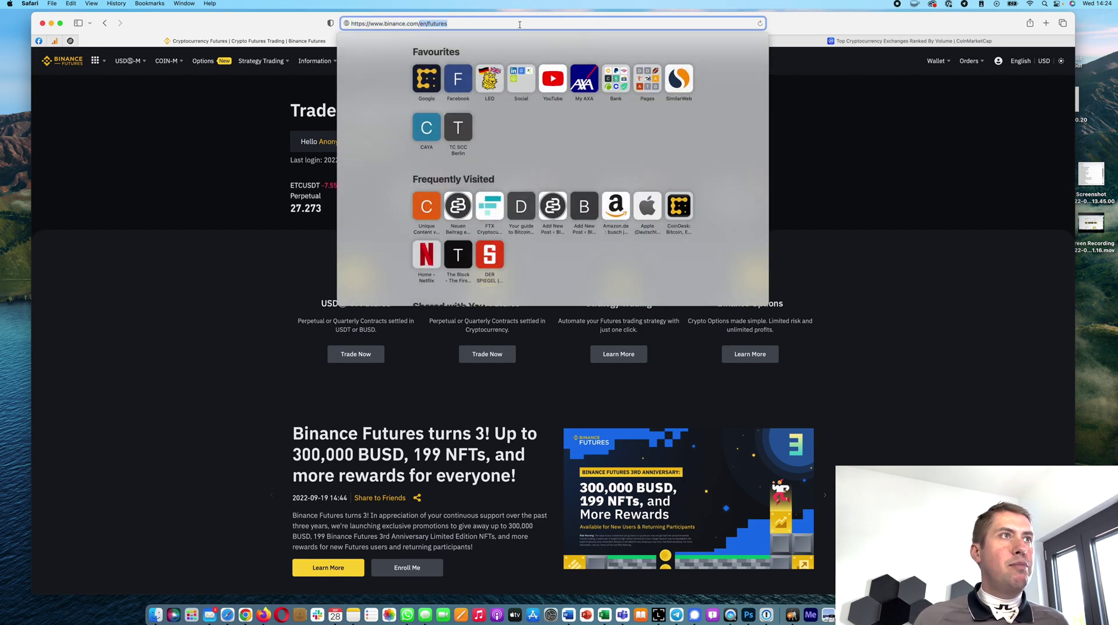
{"action": "key", "text": "shift+End"}
{"action": "key", "text": "BackSpace"}
{"action": "key", "text": "Return"}
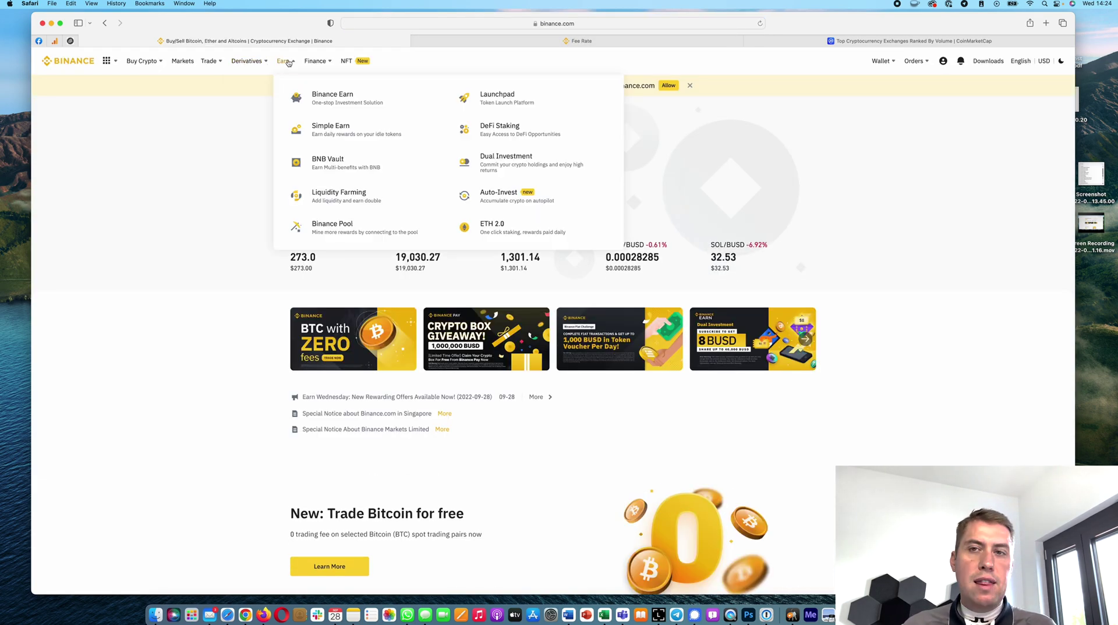
- Open the Binance Earn overview and check the flexible Simple Earn offer for USDT
{"action": "mouse_move", "coordinate": [288, 62]}
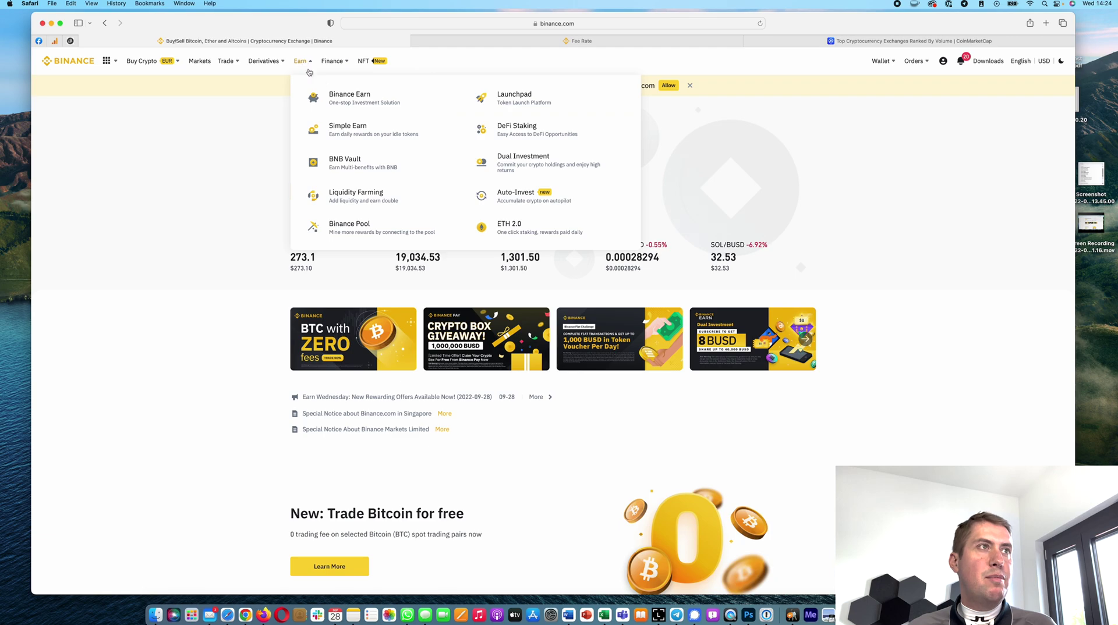
{"action": "left_click", "coordinate": [339, 98]}
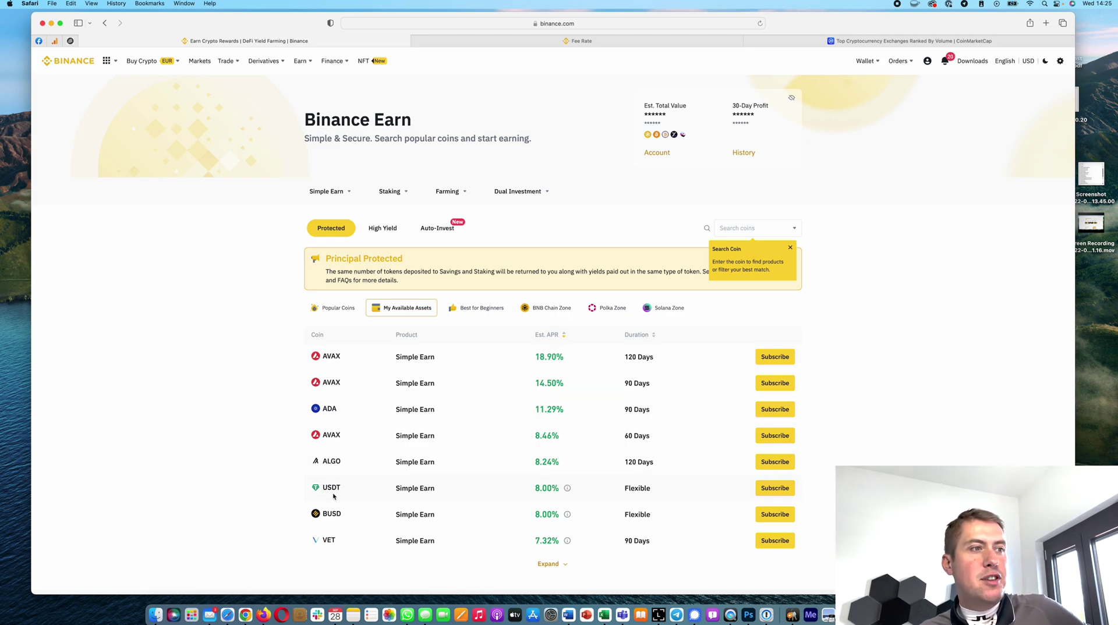
{"action": "mouse_move", "coordinate": [569, 488]}
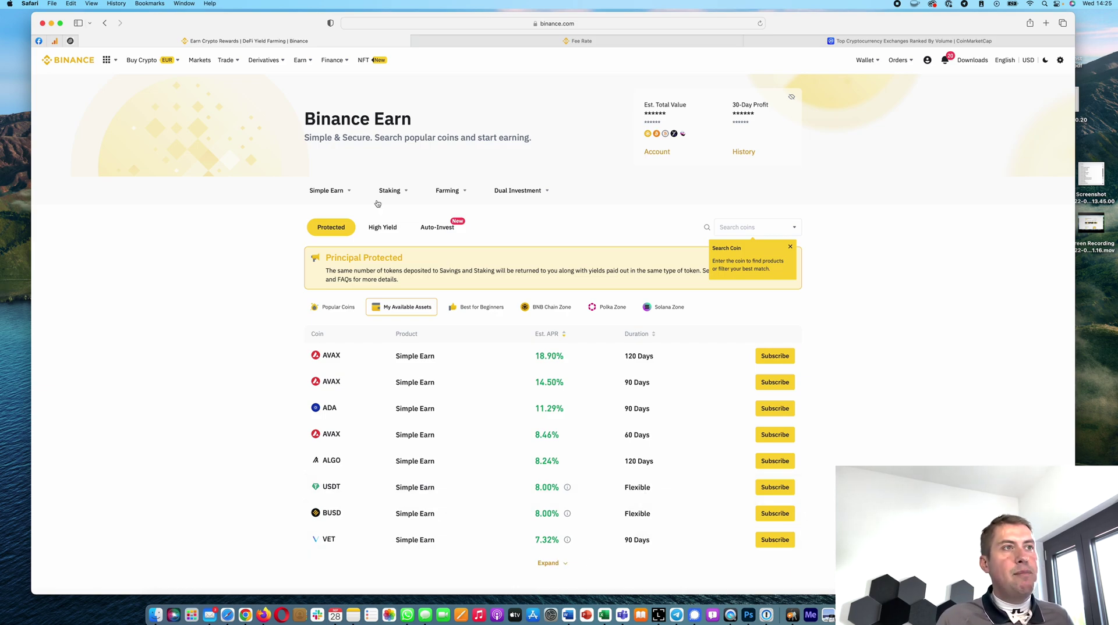
- Review the full list of DeFi Staking products, and return to the Binance Earn page to view the Farming options
{"action": "mouse_move", "coordinate": [390, 194]}
{"action": "left_click", "coordinate": [536, 245]}
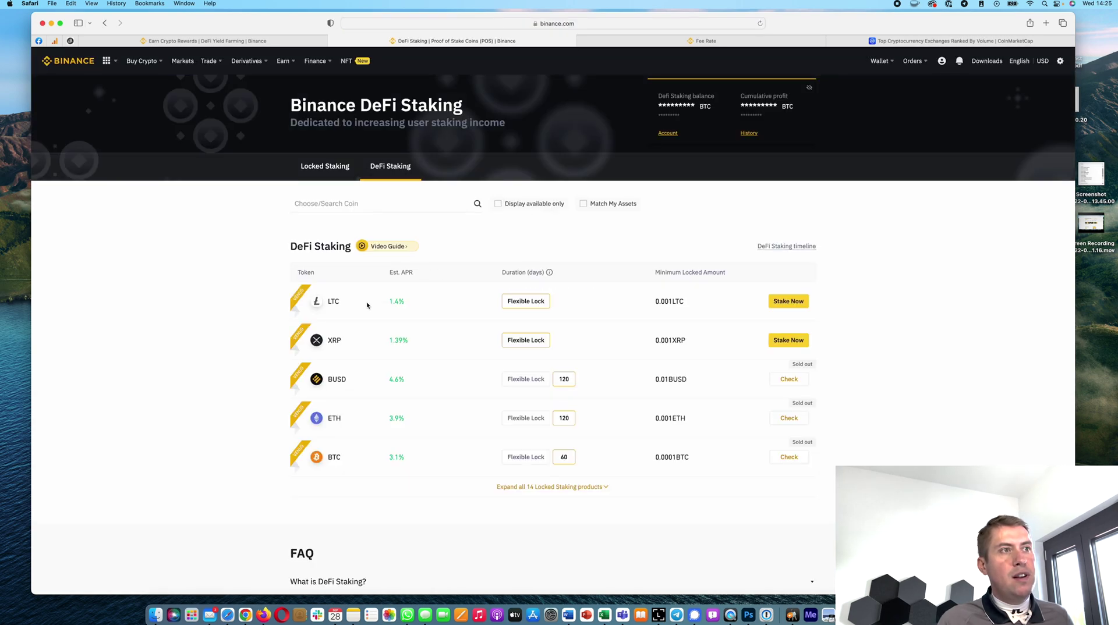
{"action": "scroll", "coordinate": [680, 414], "scroll_direction": "down", "scroll_amount": 3}
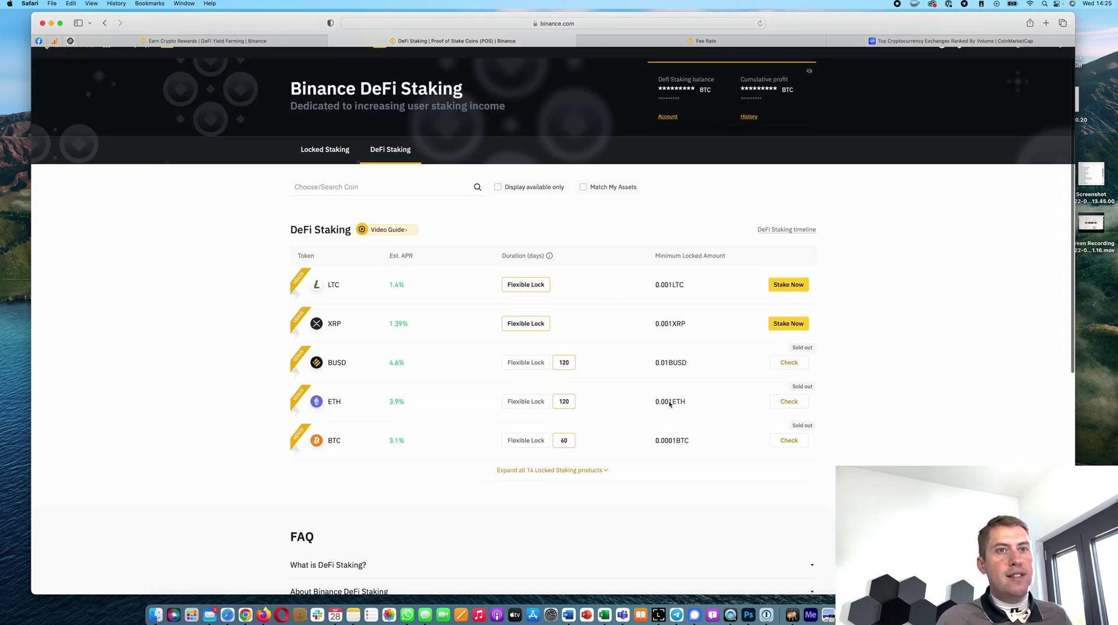
{"action": "left_click", "coordinate": [544, 408]}
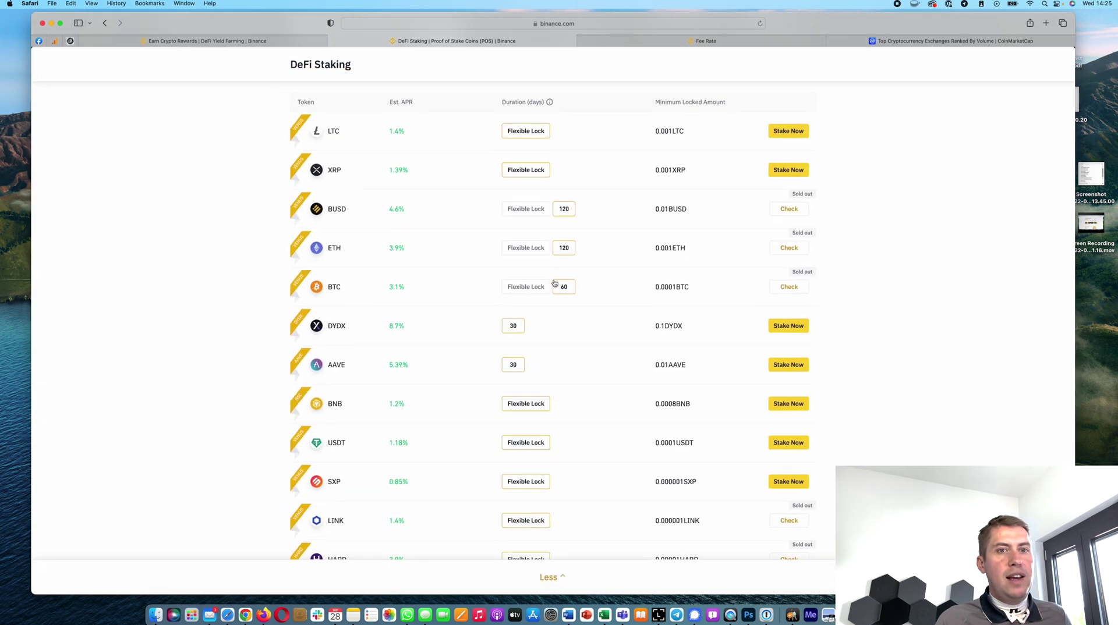
{"action": "scroll", "coordinate": [578, 311], "scroll_direction": "down", "scroll_amount": 2}
{"action": "scroll", "coordinate": [581, 318], "scroll_direction": "up", "scroll_amount": 2}
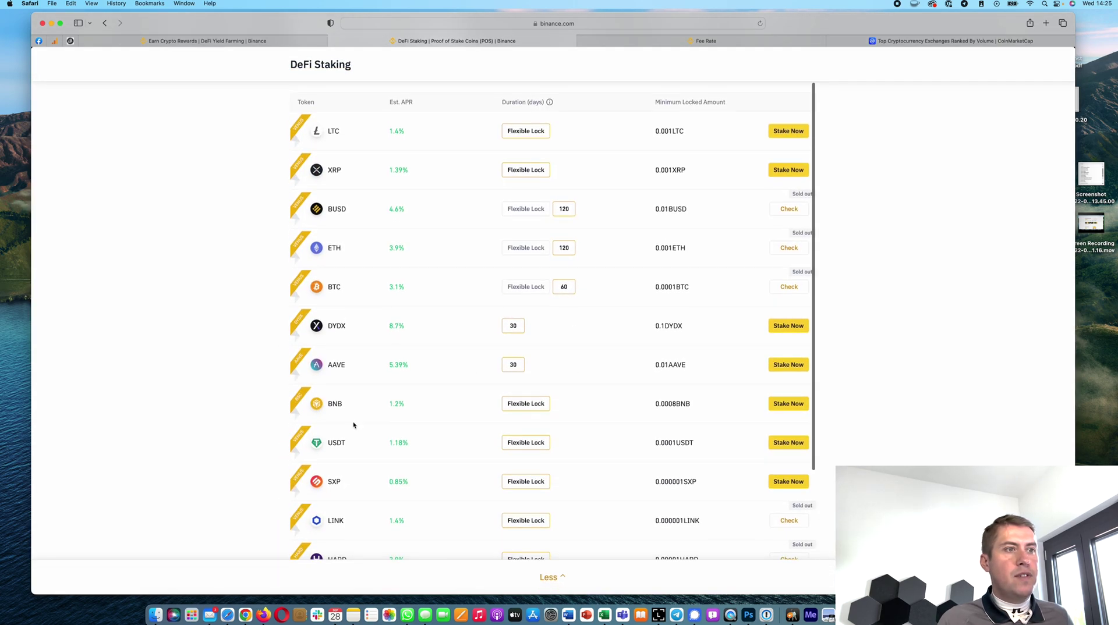
{"action": "left_click", "coordinate": [271, 40]}
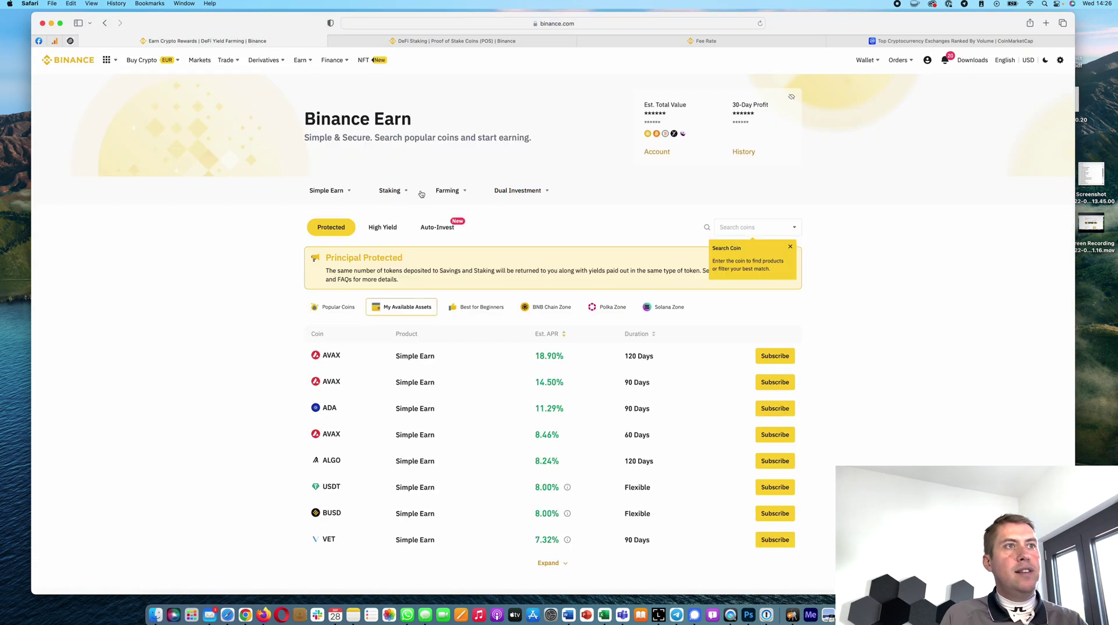
{"action": "mouse_move", "coordinate": [460, 192]}
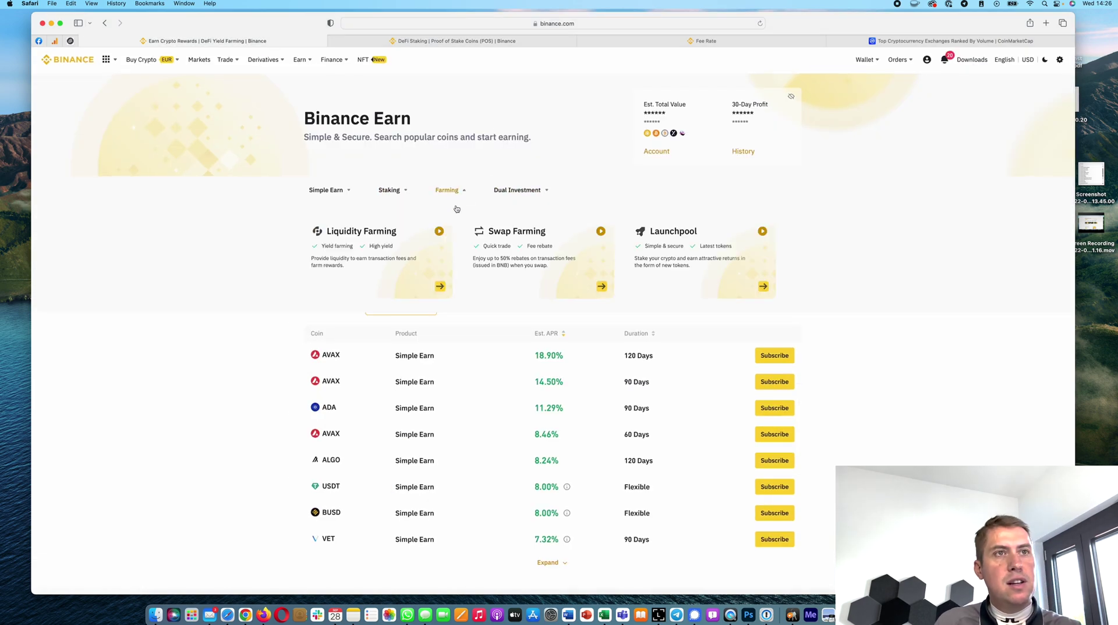
- Open the Binance Launchpad and look through its Launchpad and Launchpool projects
{"action": "mouse_move", "coordinate": [321, 61]}
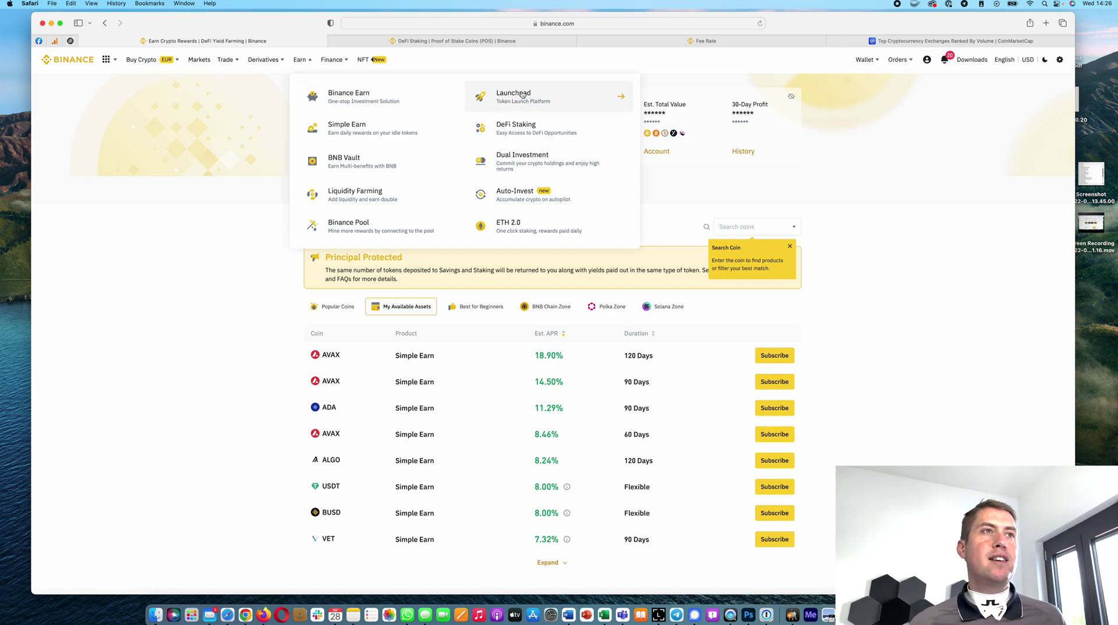
{"action": "left_click", "coordinate": [522, 95]}
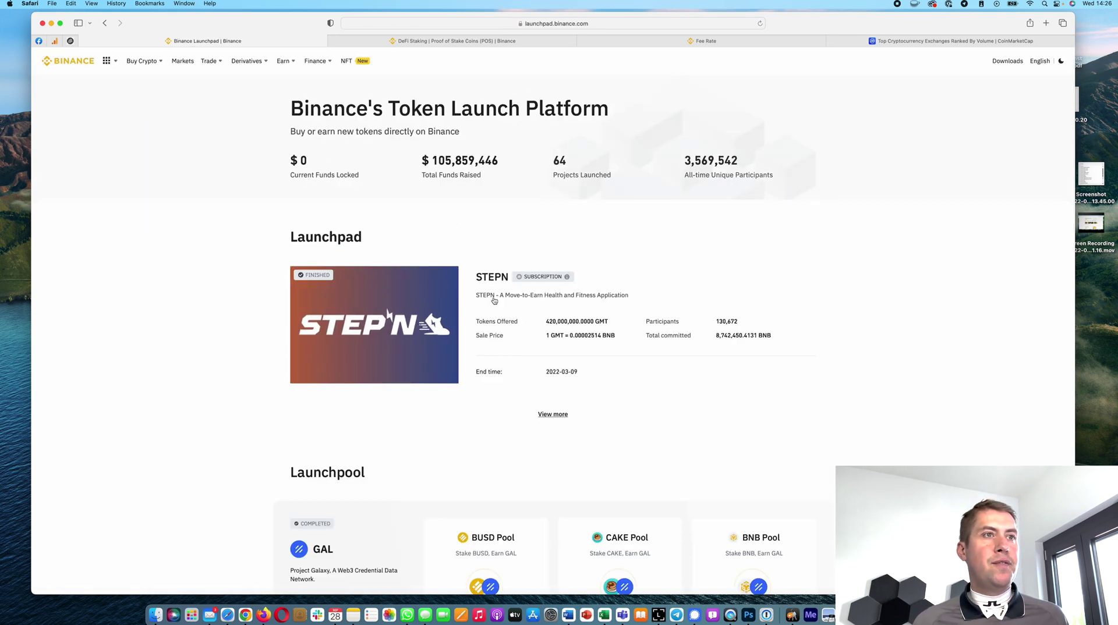
{"action": "scroll", "coordinate": [494, 300], "scroll_direction": "down", "scroll_amount": 3}
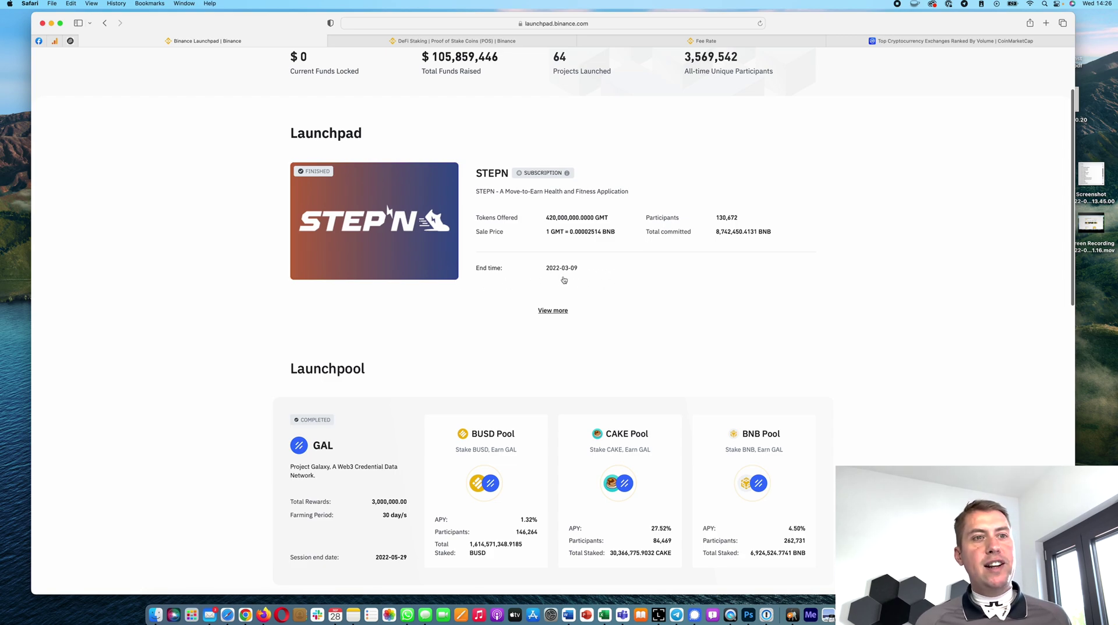
{"action": "scroll", "coordinate": [563, 278], "scroll_direction": "down", "scroll_amount": 4}
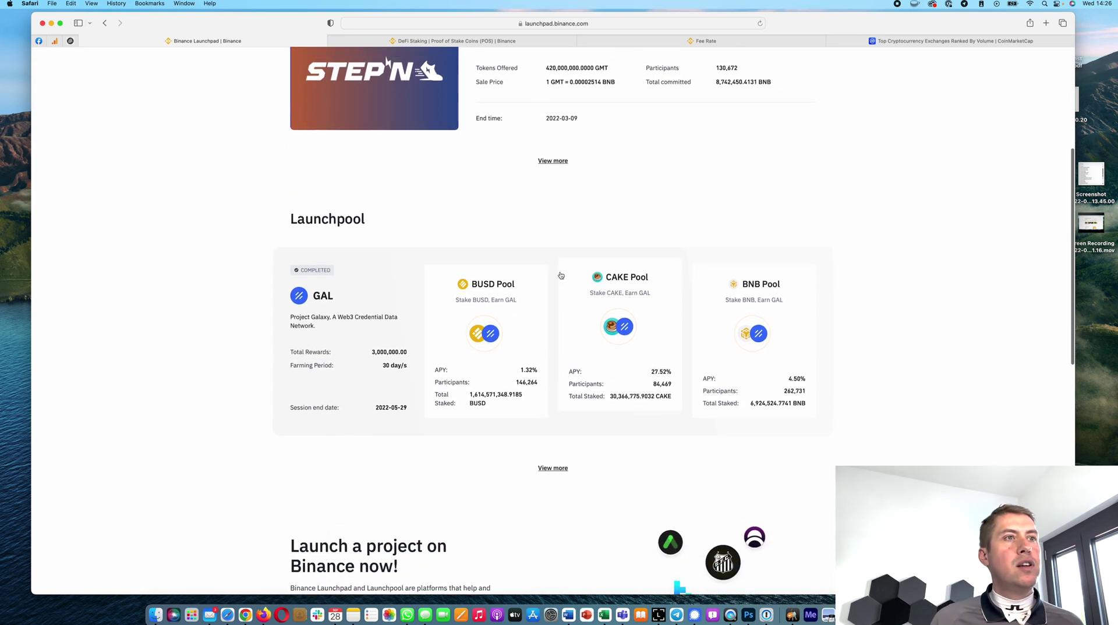
{"action": "scroll", "coordinate": [563, 274], "scroll_direction": "up", "scroll_amount": 7}
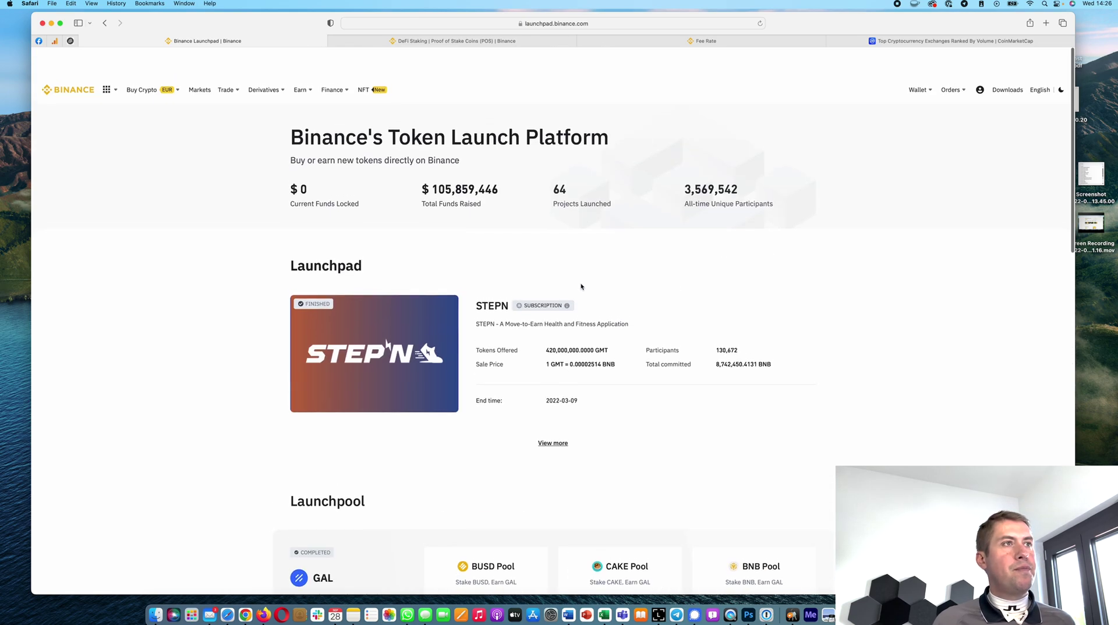
{"action": "scroll", "coordinate": [580, 287], "scroll_direction": "down", "scroll_amount": 1}
- Return to the open trading fees page and examine the spot trading fee rates by user level
{"action": "mouse_move", "coordinate": [342, 65]}
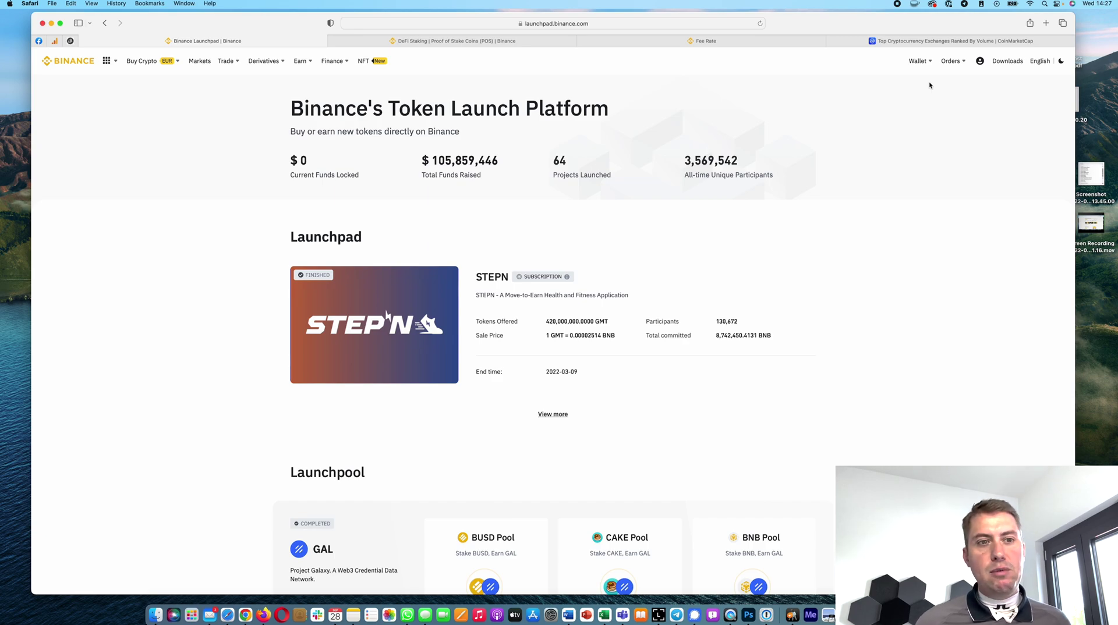
{"action": "mouse_move", "coordinate": [284, 70]}
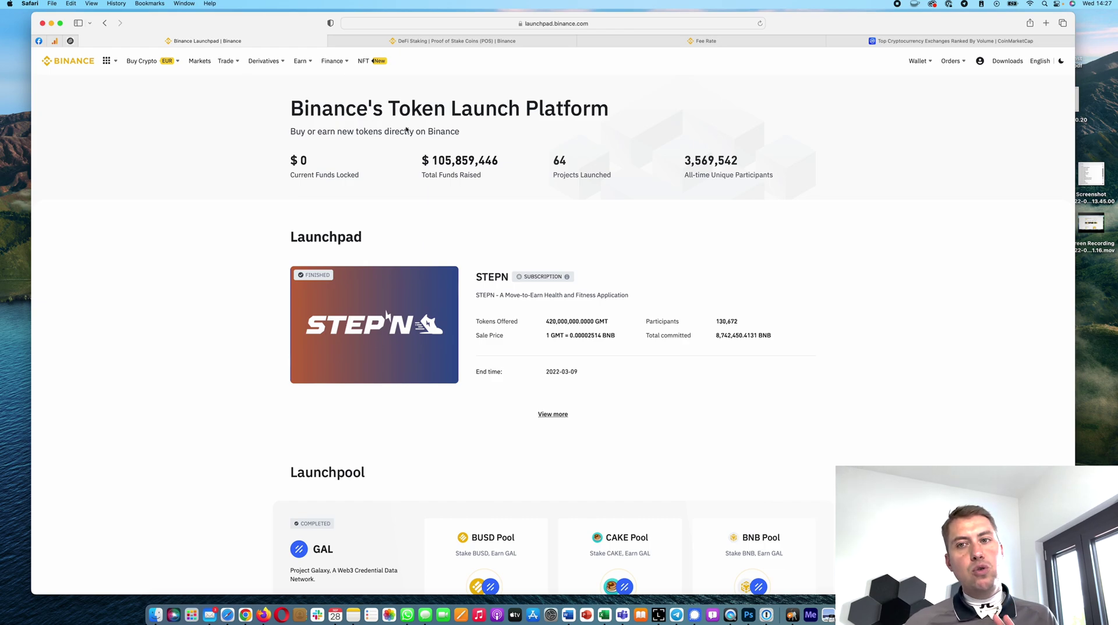
{"action": "left_click", "coordinate": [717, 41]}
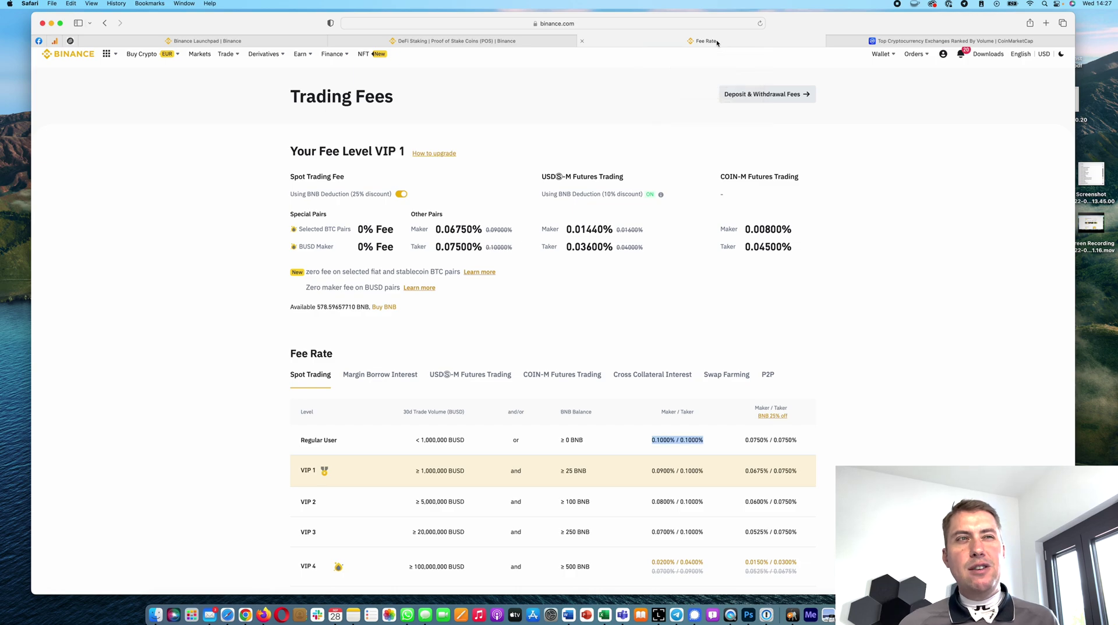
{"action": "scroll", "coordinate": [559, 300], "scroll_direction": "down", "scroll_amount": 3}
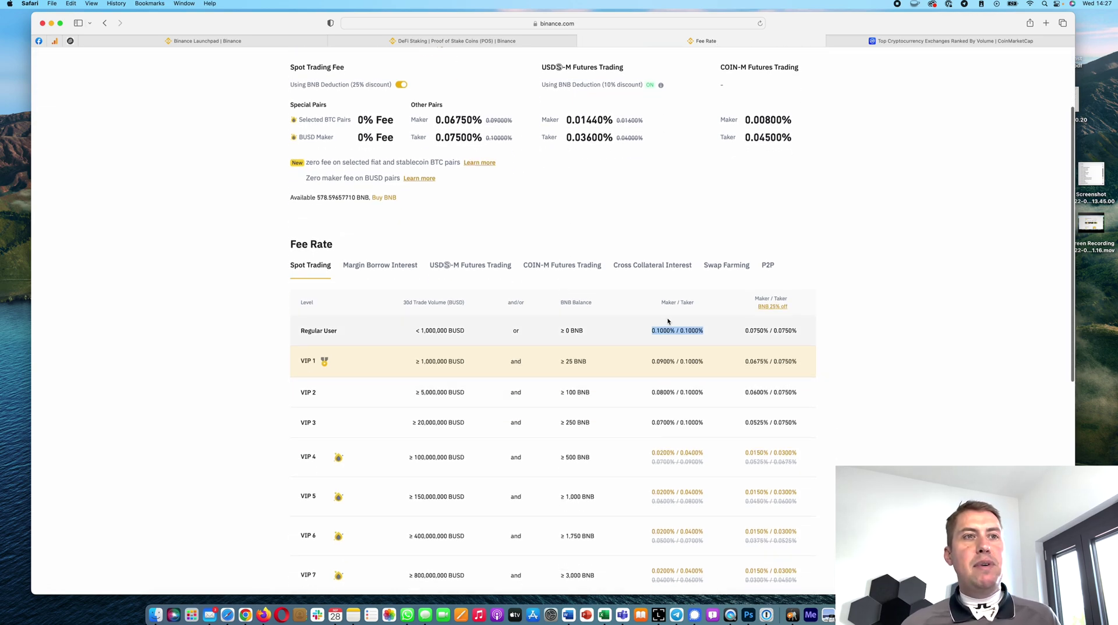